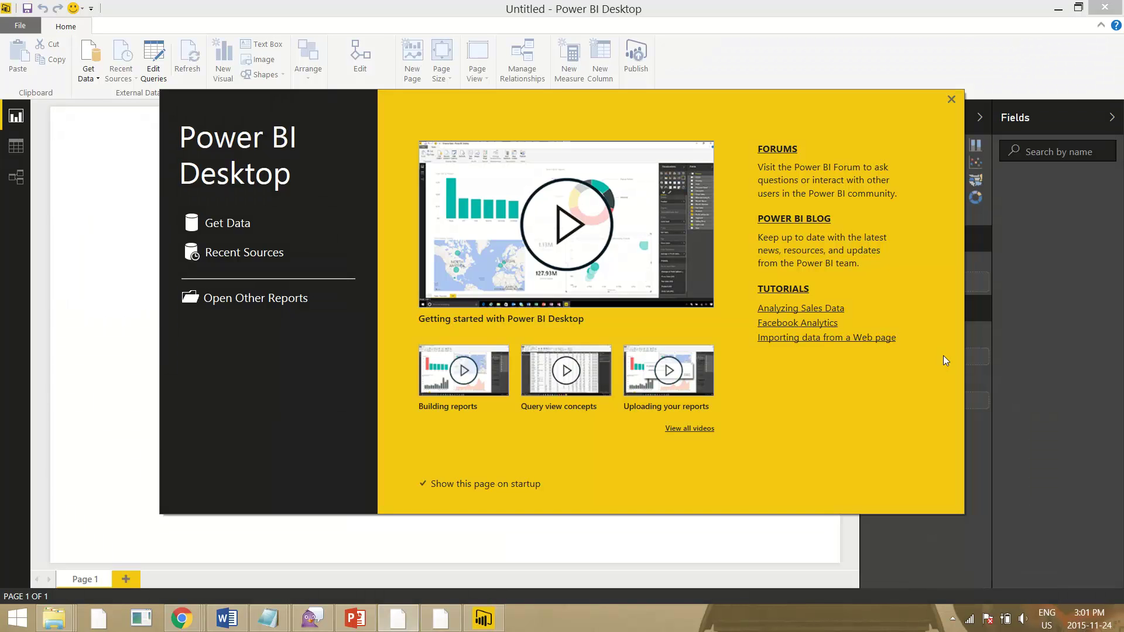
- Close the start screen and pick Microsoft Azure SQL Database from the Azure data sources
left_click(233, 231)
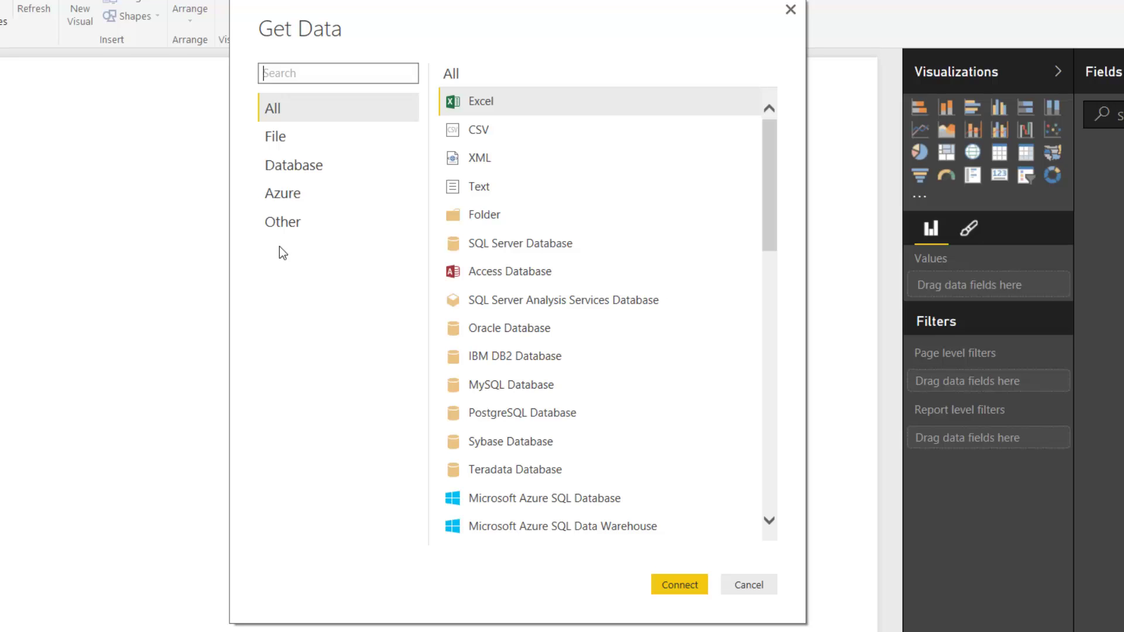
left_click(280, 142)
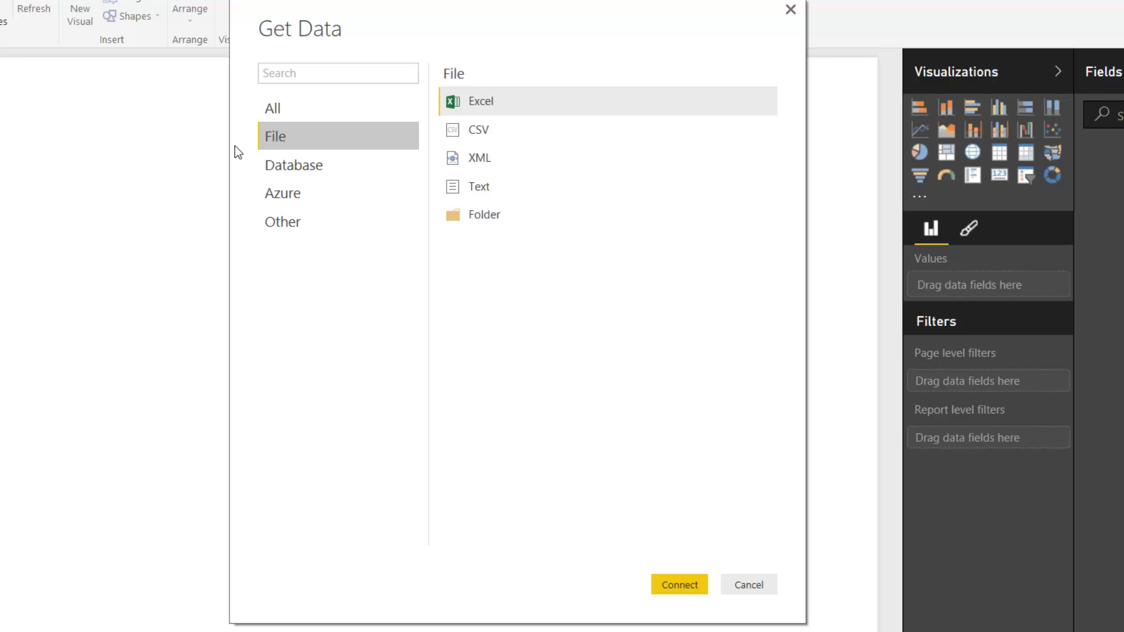
left_click(269, 168)
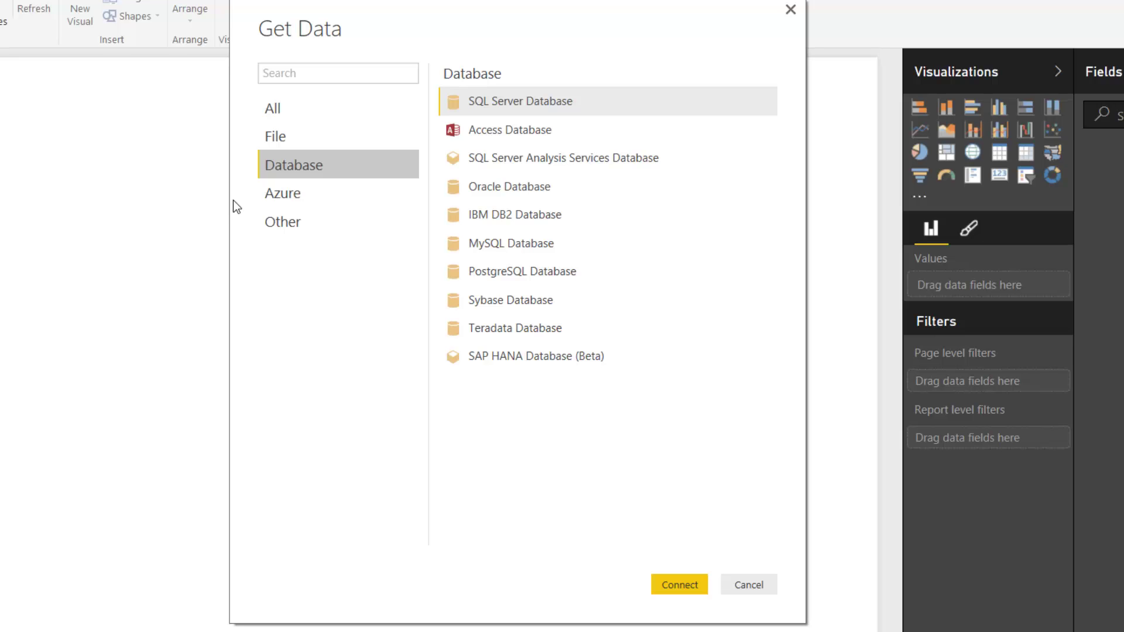
left_click(281, 196)
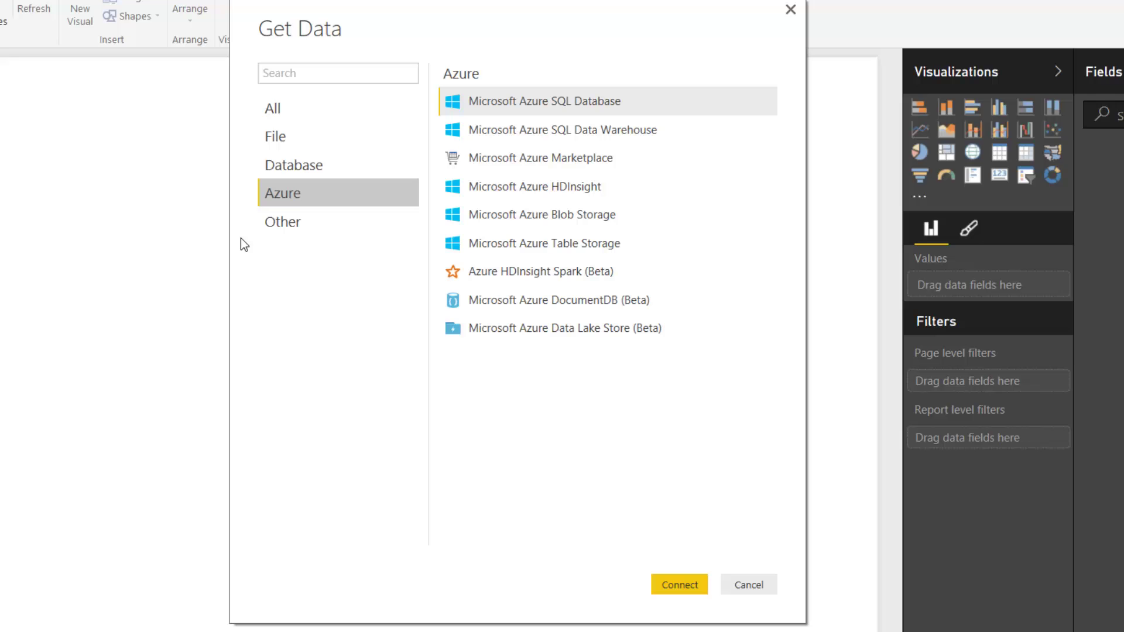
left_click(271, 231)
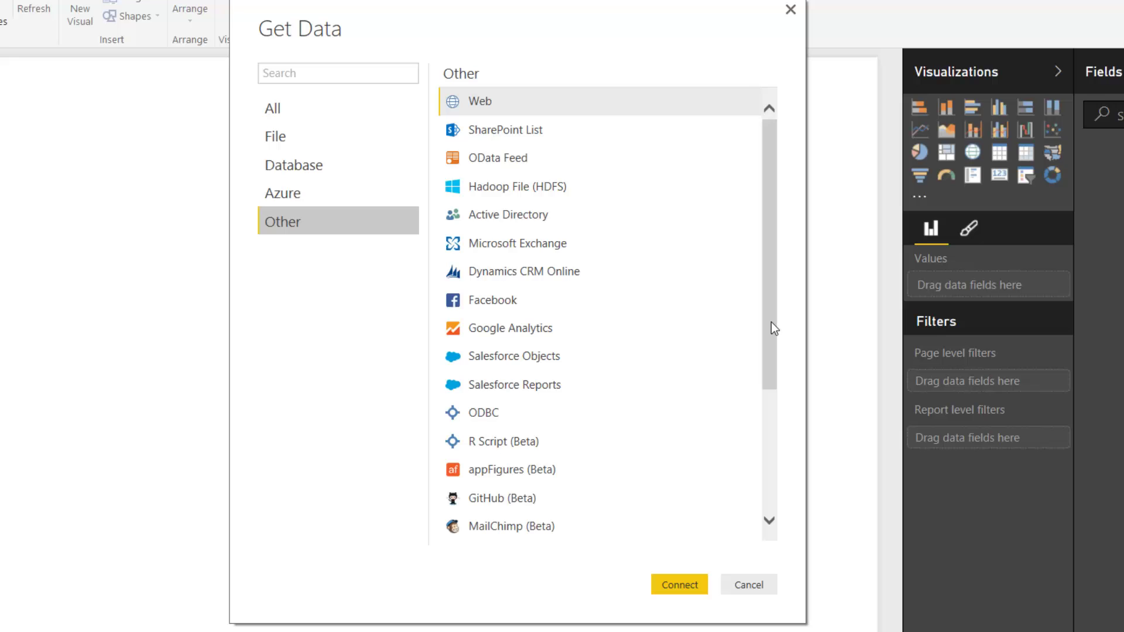
left_click_drag(771, 322, 780, 477)
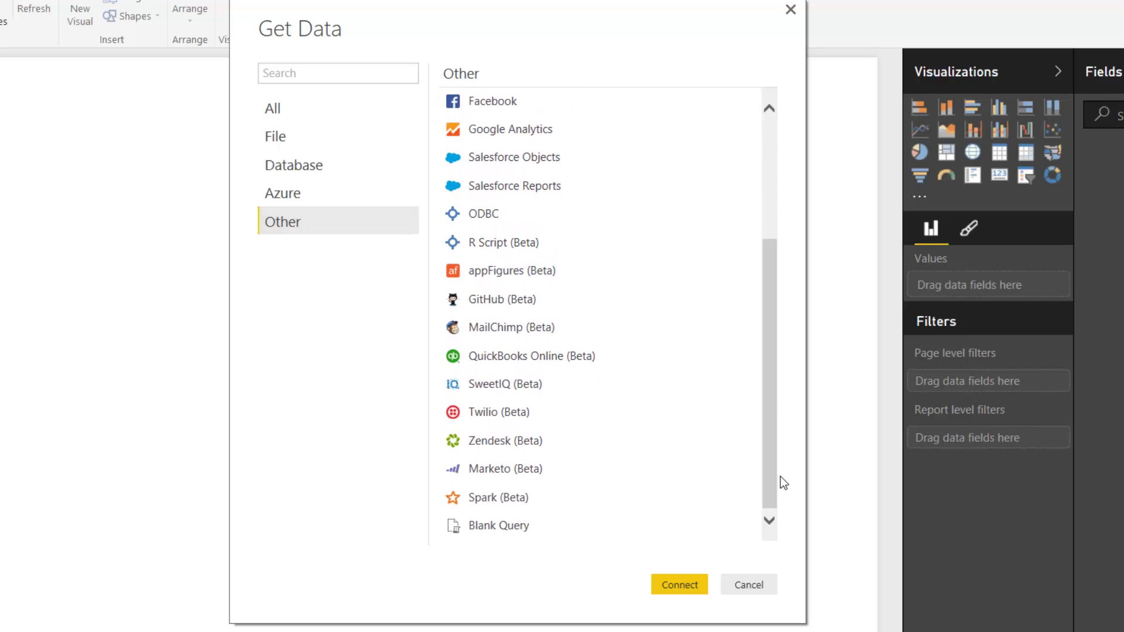
left_click(281, 195)
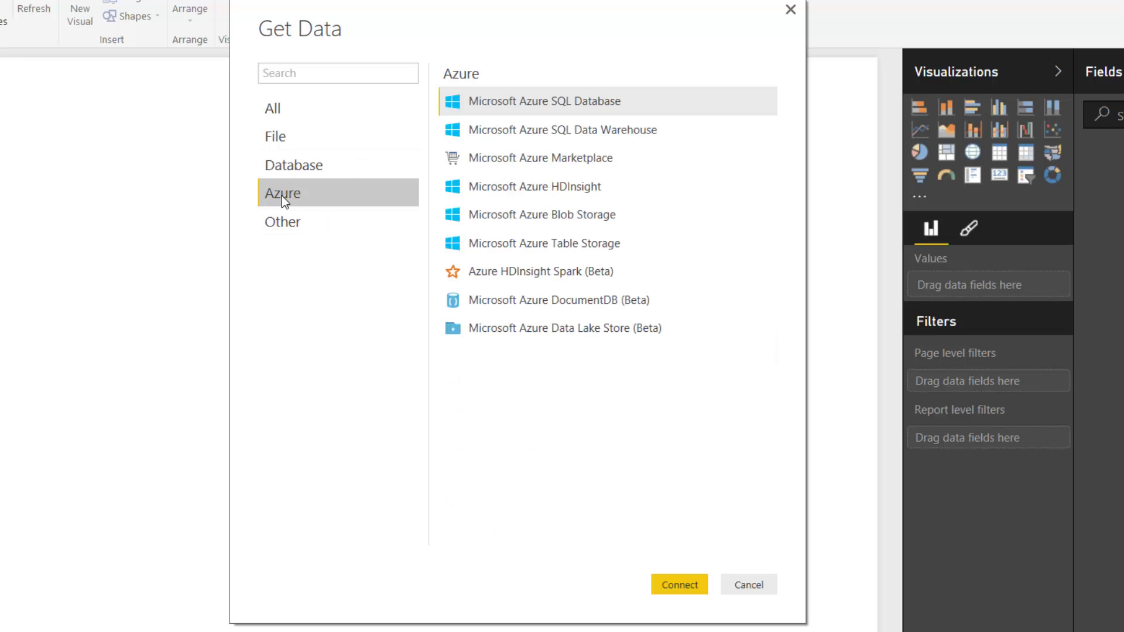
left_click(571, 102)
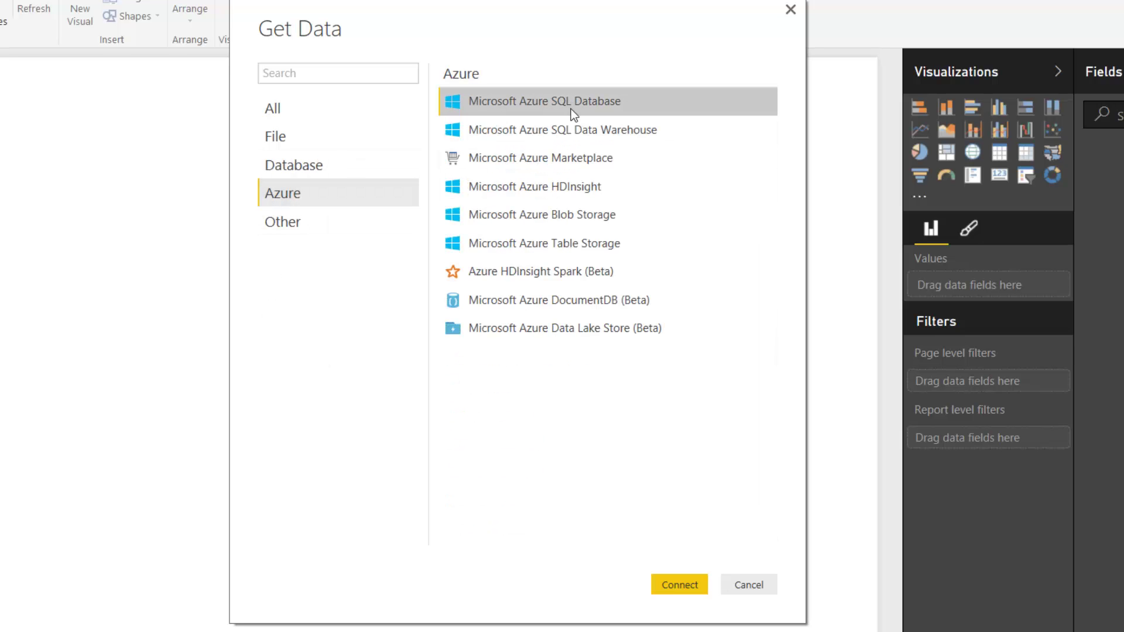
- Connect to LastFMDataSet on testdbs.database.windows.net and enter database username and password
left_click(682, 585)
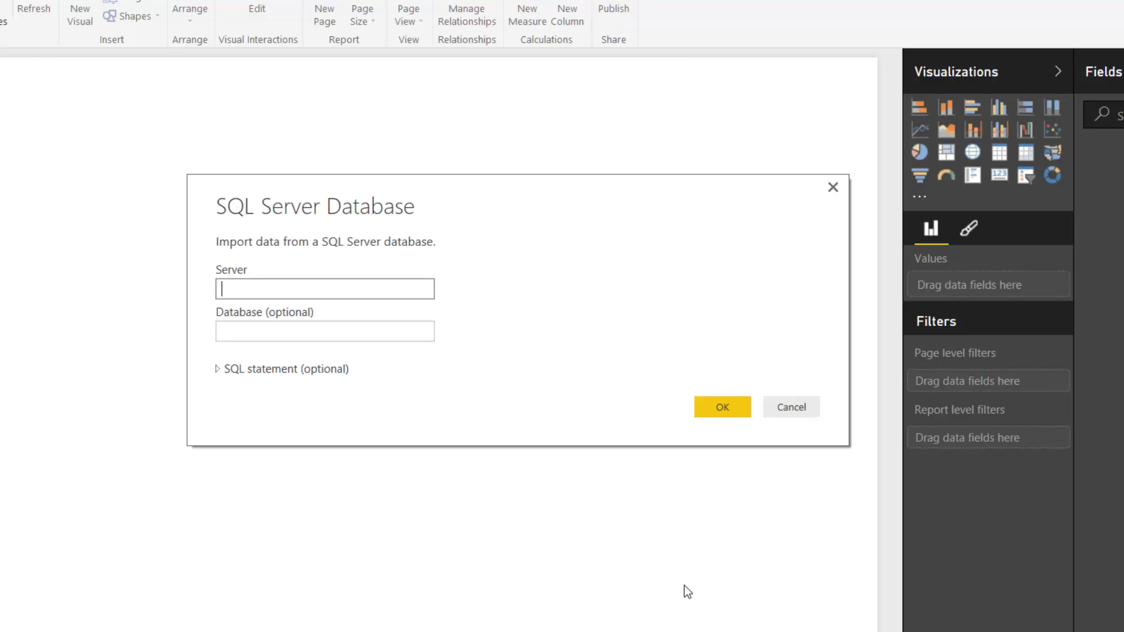
type("te")
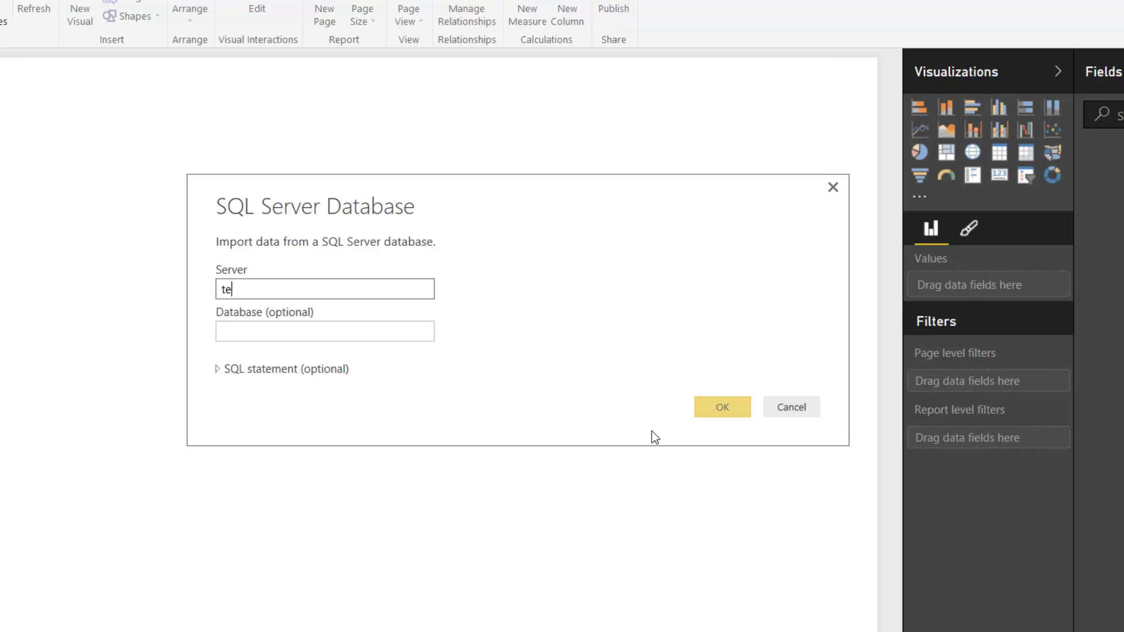
type("stdbs.datab")
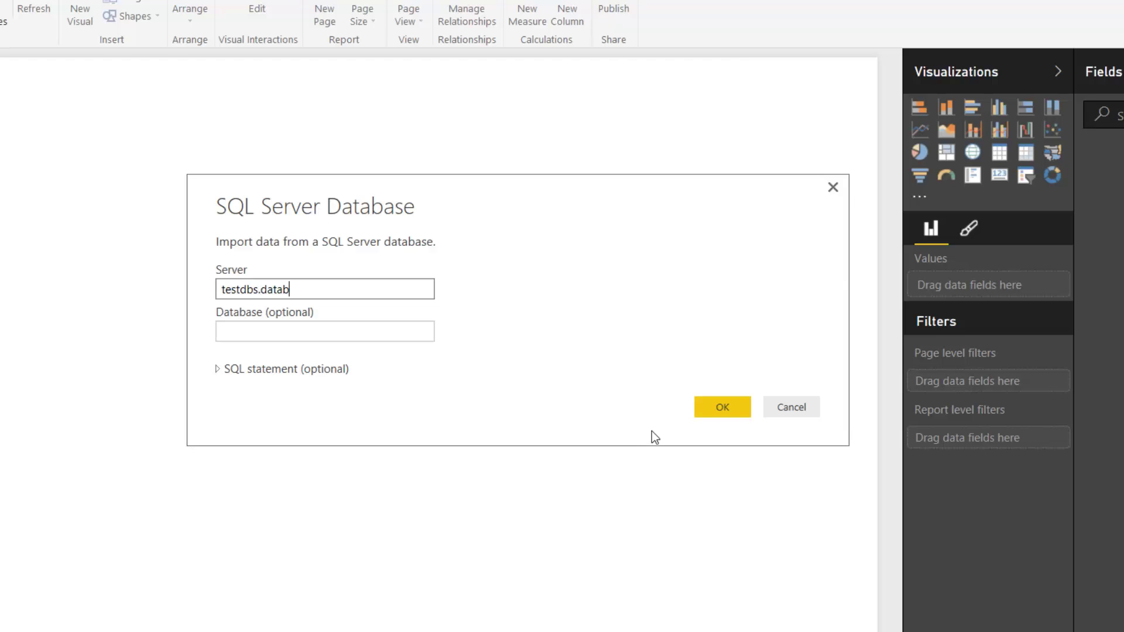
type("ase.windows")
type(".net")
key("Tab")
type("L")
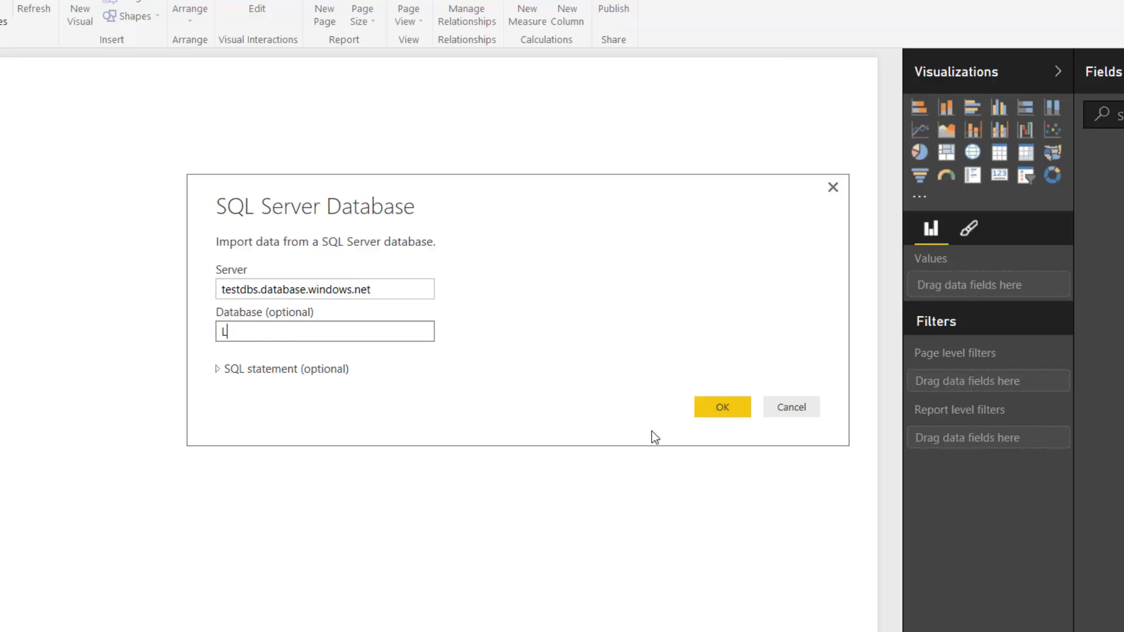
type("astFMData")
type("Set")
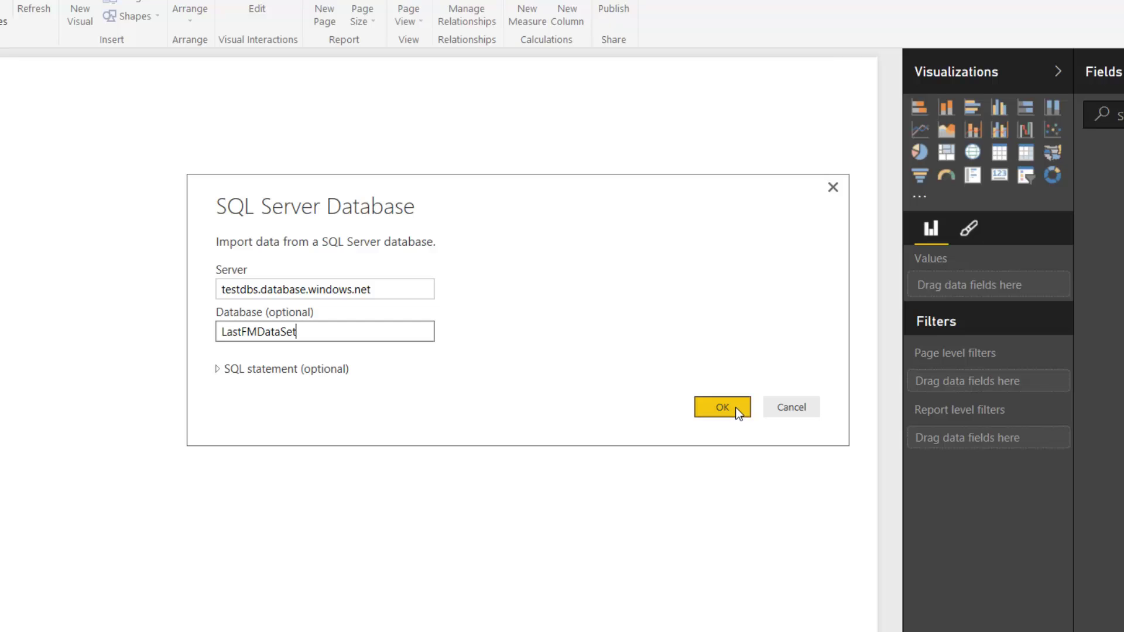
left_click(728, 411)
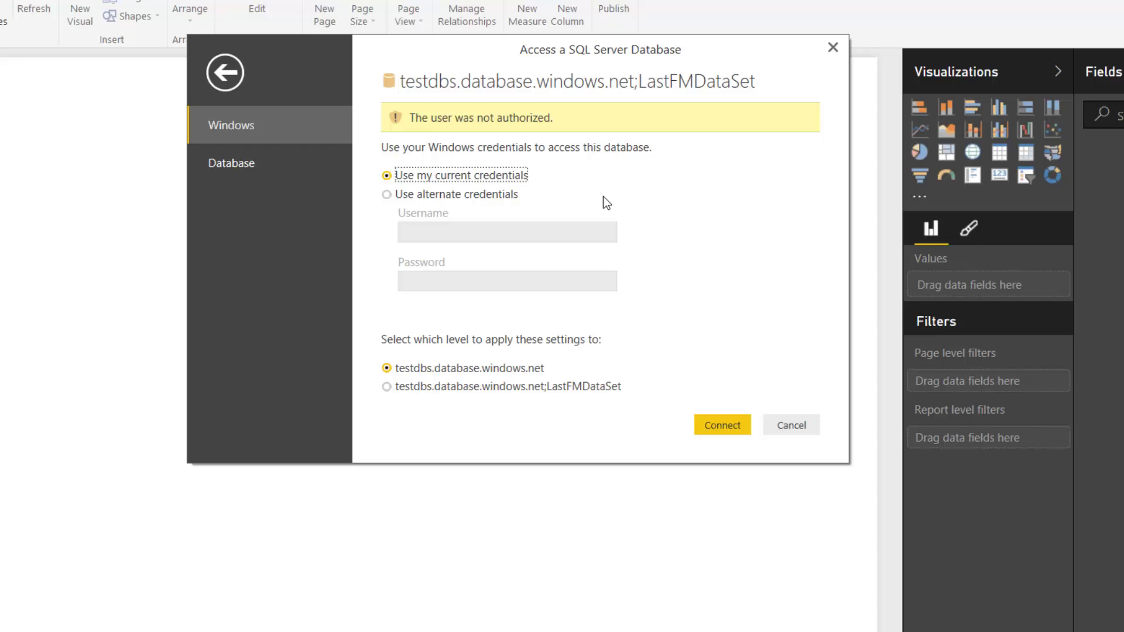
left_click(249, 176)
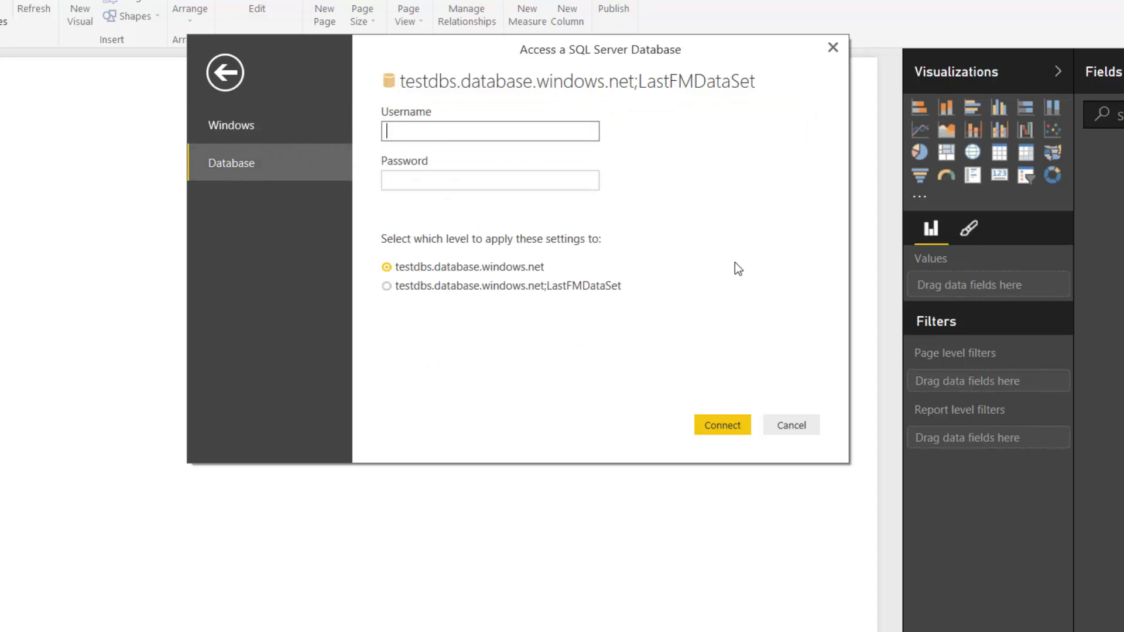
type("warneradmin")
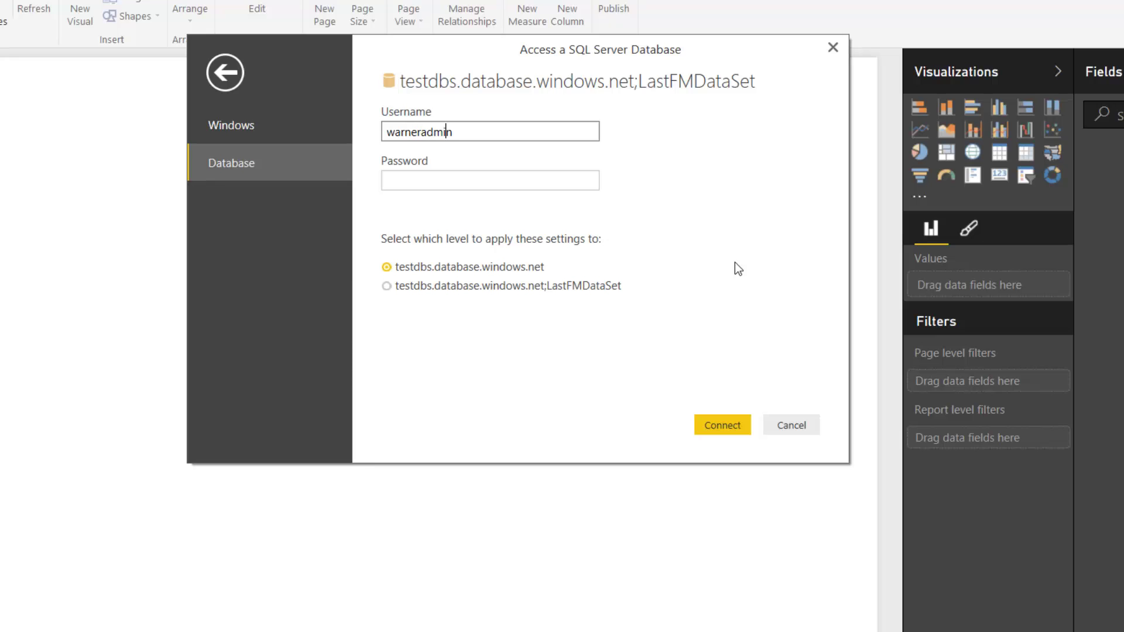
key("Tab")
type("••••")
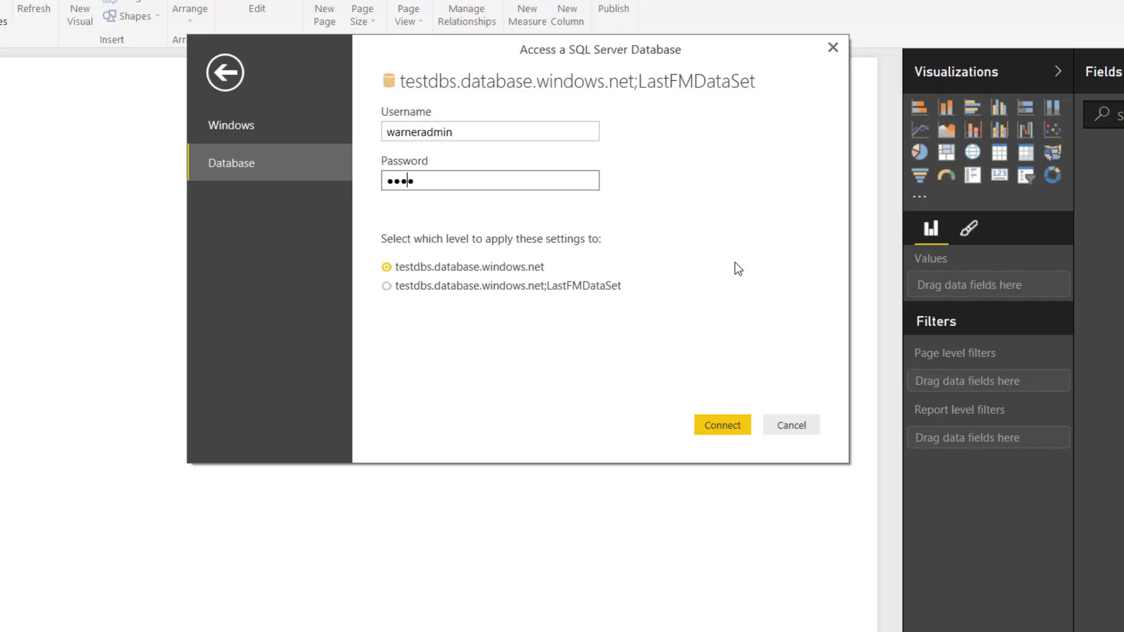
type("••••")
- Sign in, then select and load the ArtistRates, UserArtistPlays and UserDetails tables
left_click(720, 426)
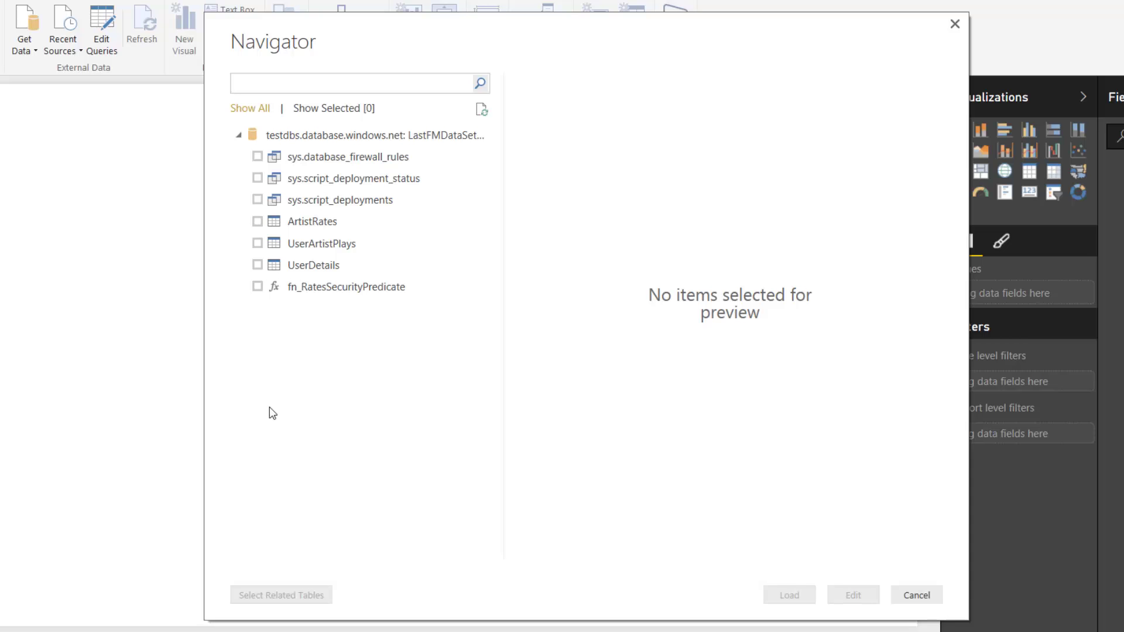
left_click(257, 221)
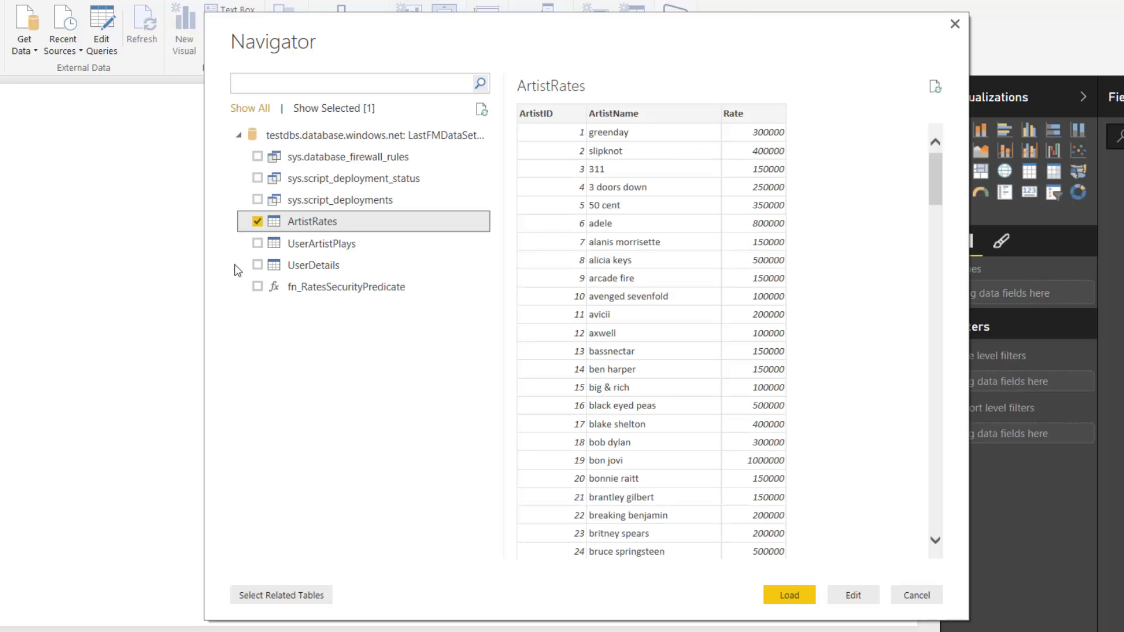
left_click(257, 243)
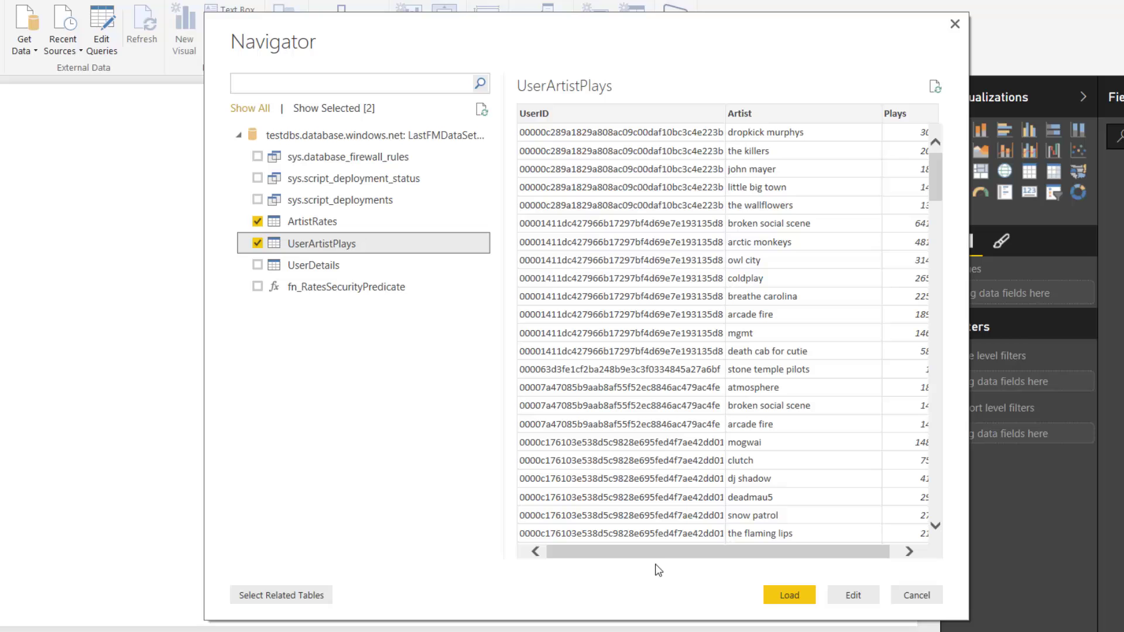
mouse_move(657, 552)
left_mouse_down()
mouse_move(684, 553)
mouse_move(620, 555)
left_mouse_up()
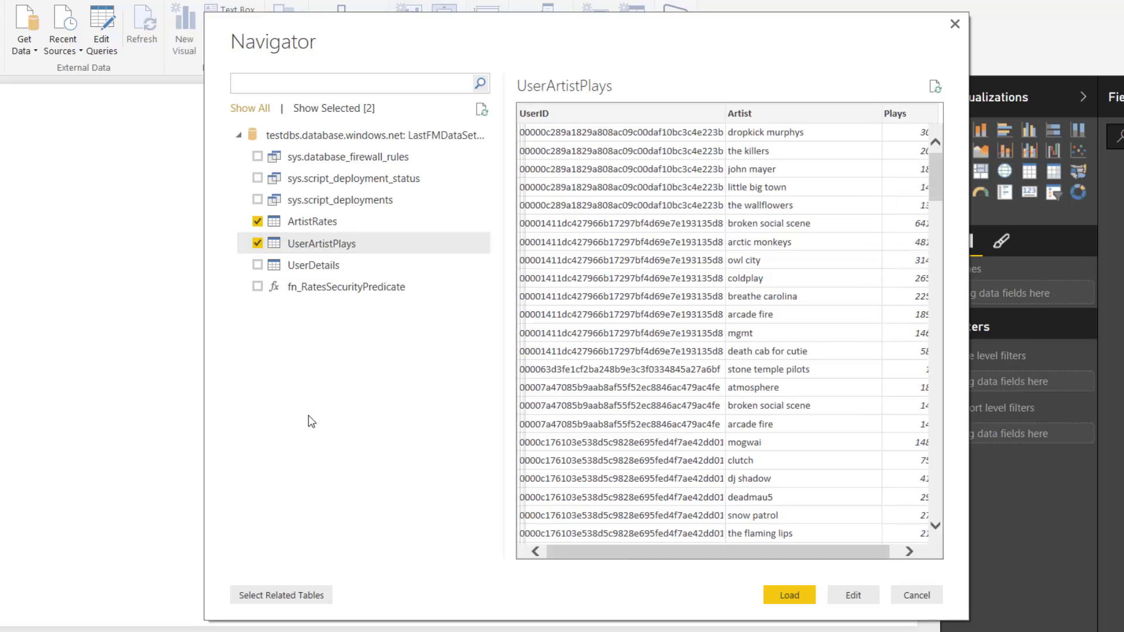
left_click(260, 264)
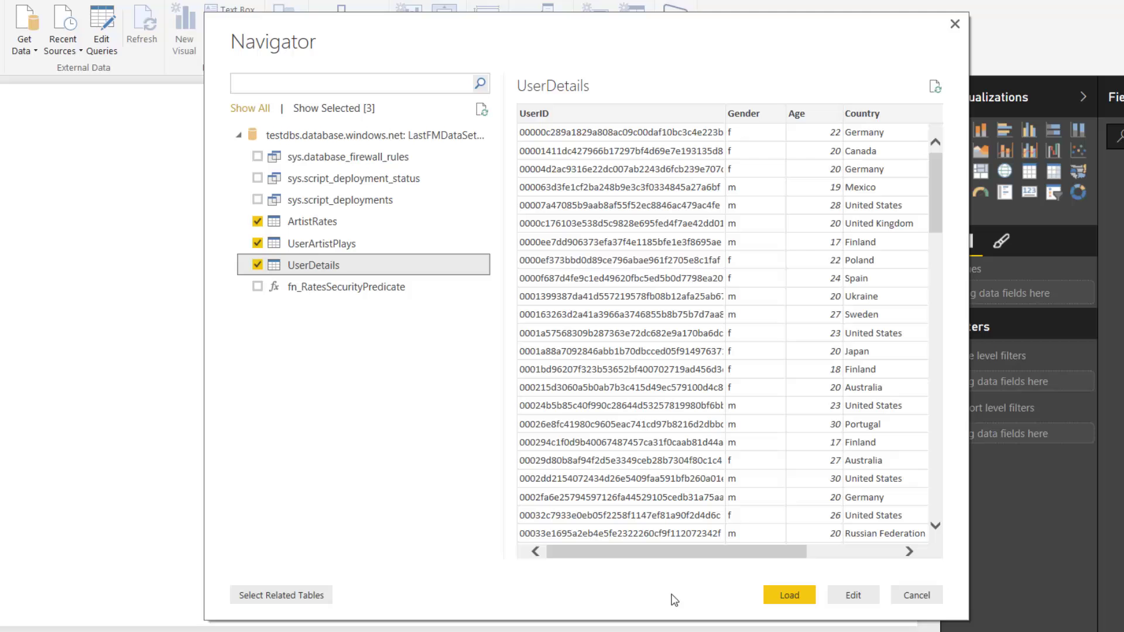
mouse_move(669, 555)
left_mouse_down()
mouse_move(777, 565)
mouse_move(622, 587)
left_mouse_up()
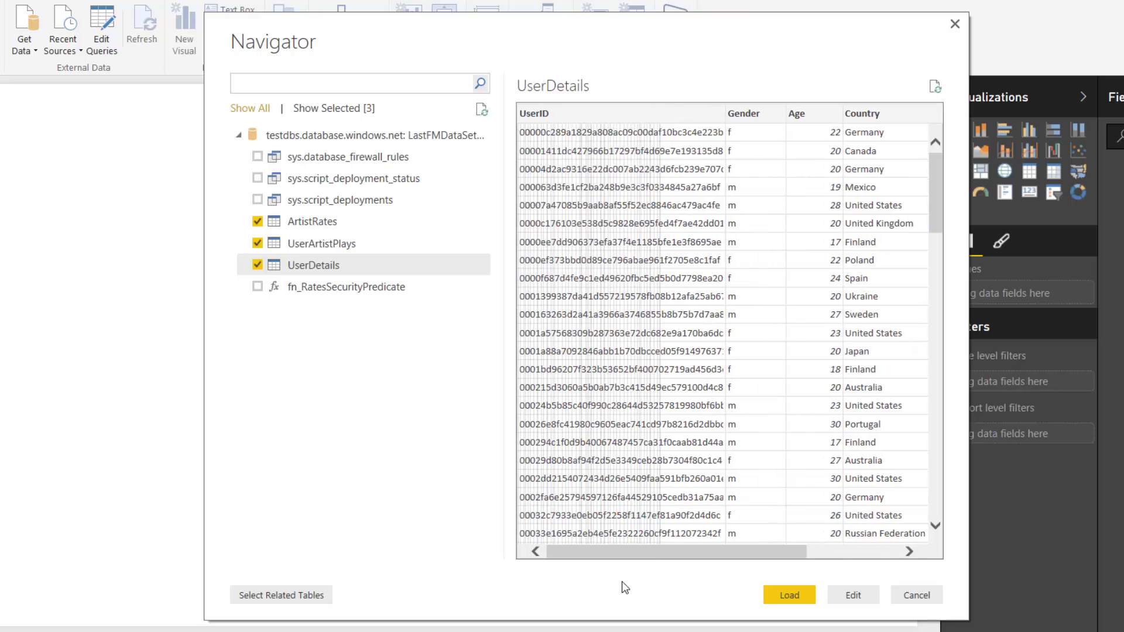
left_click(785, 597)
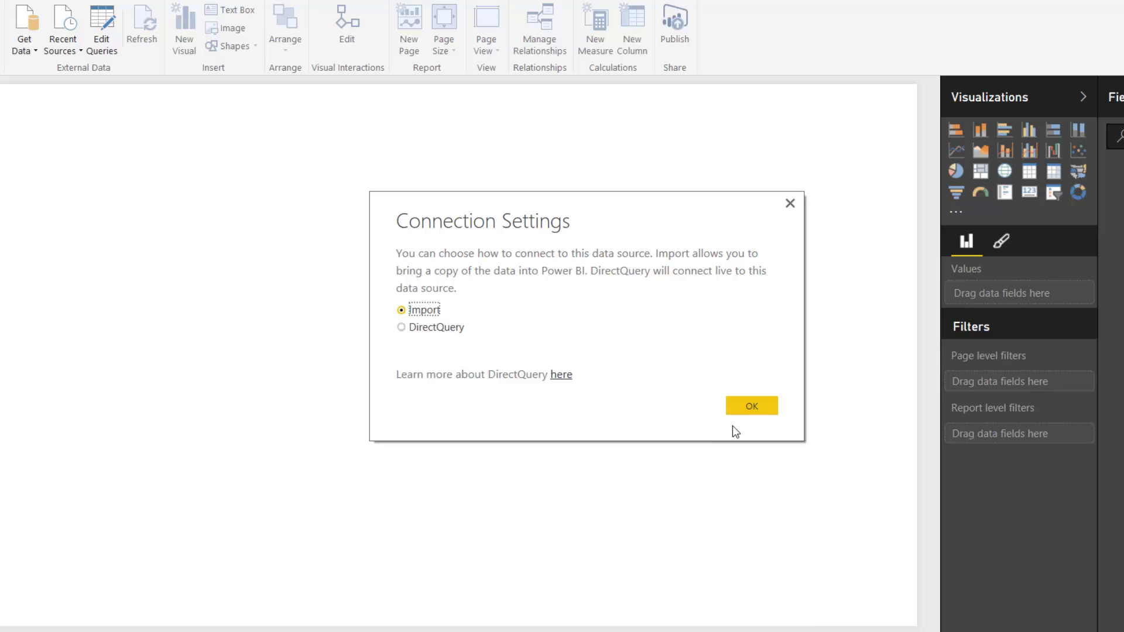
- Keep Import as the connection mode and confirm loading the three tables
left_click(751, 405)
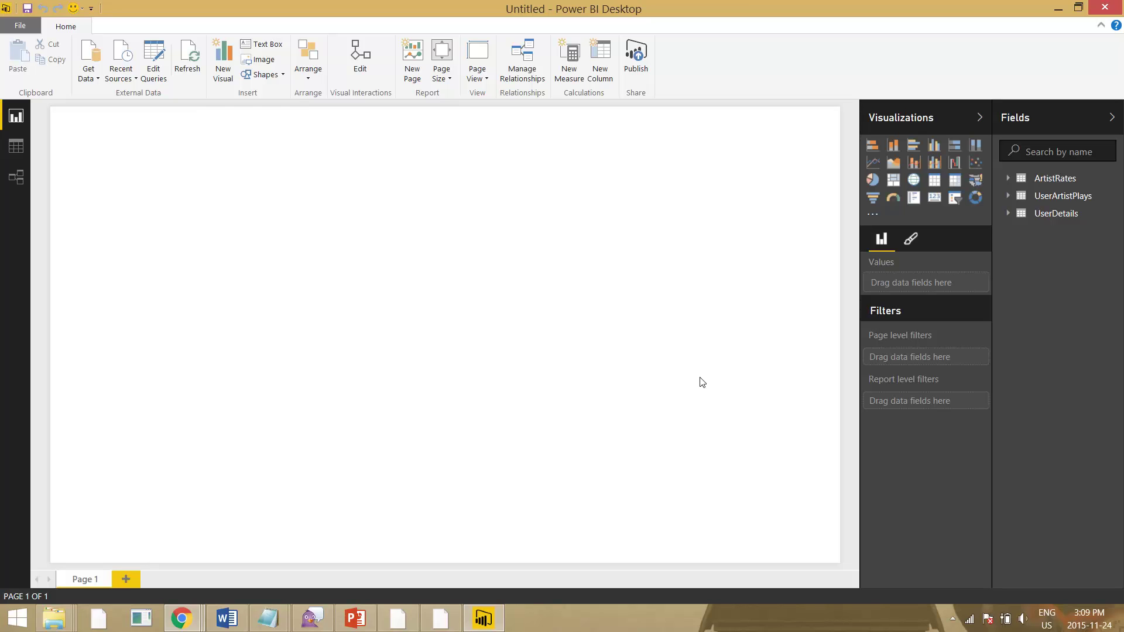
- Inspect the ArtistRates rows and table relationships, then return to the report canvas
left_click(17, 147)
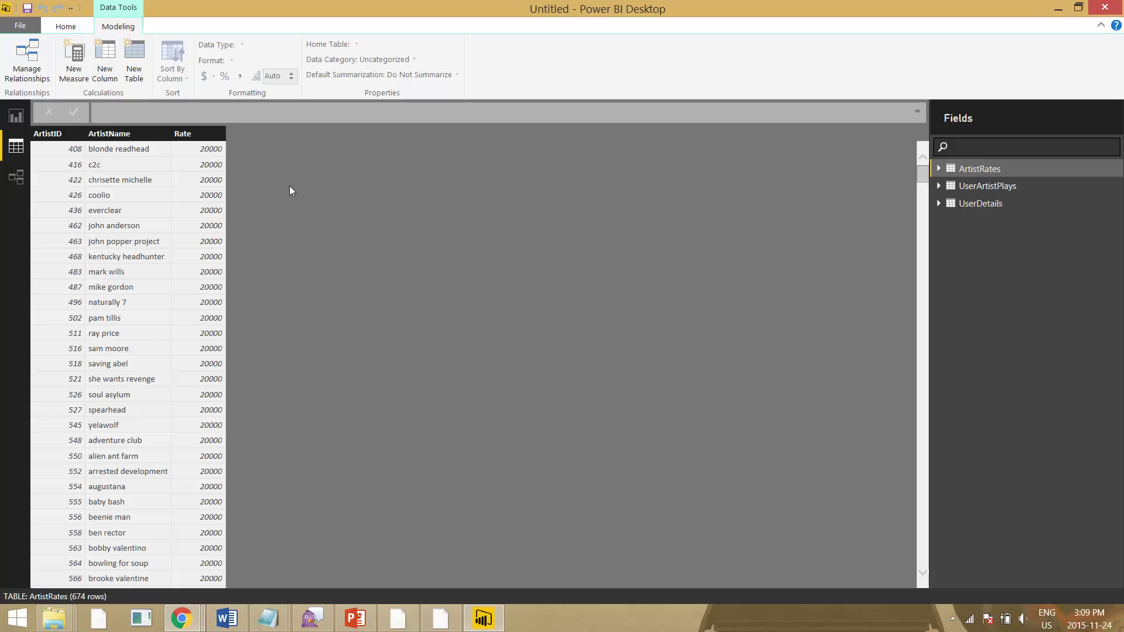
left_click(17, 183)
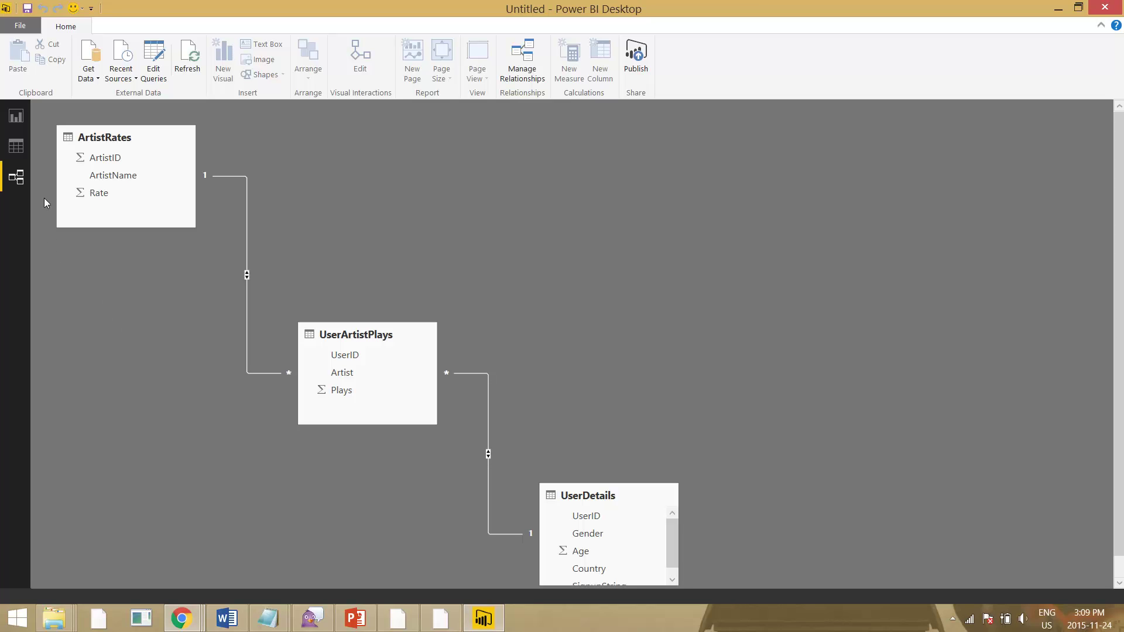
left_click(17, 119)
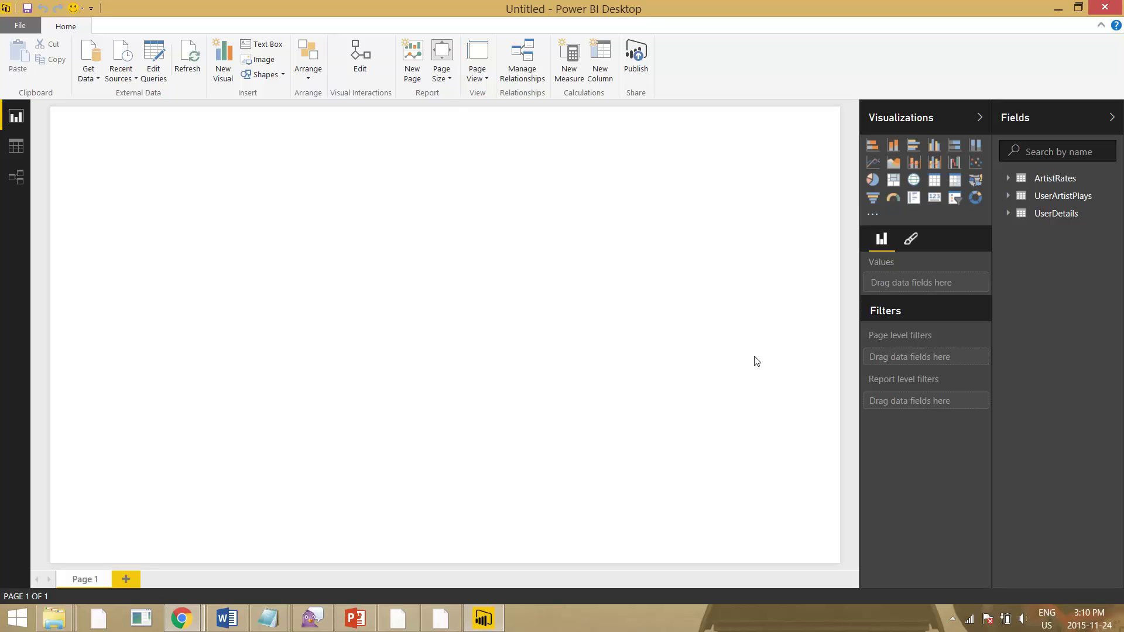
- Create a treemap from UserDetails grouped by Age
left_click(1007, 214)
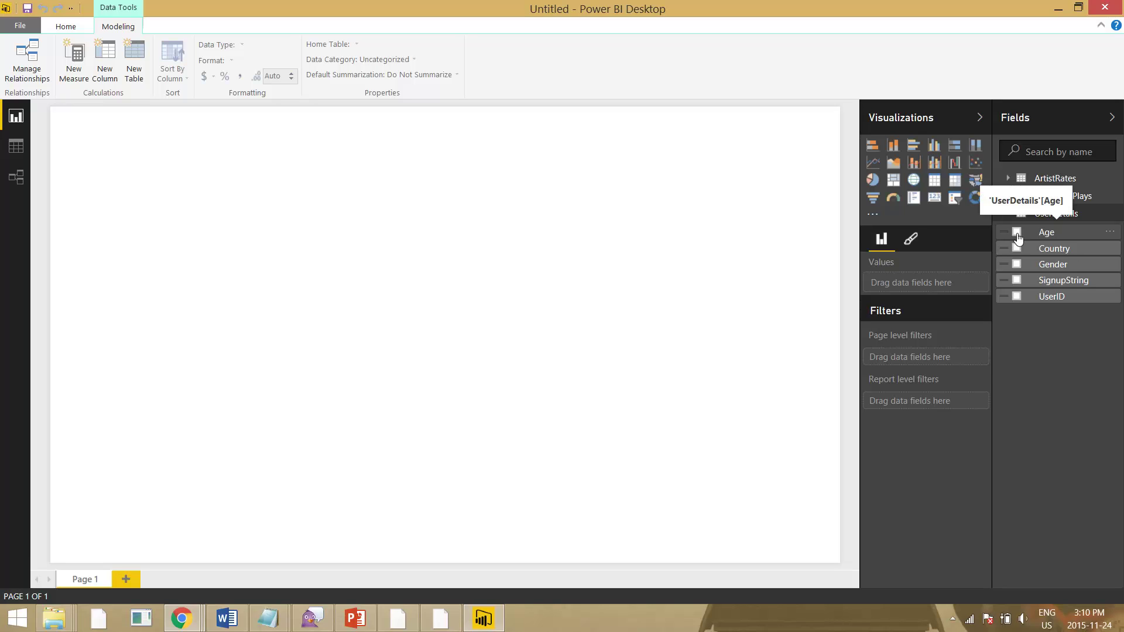
left_click(1017, 233)
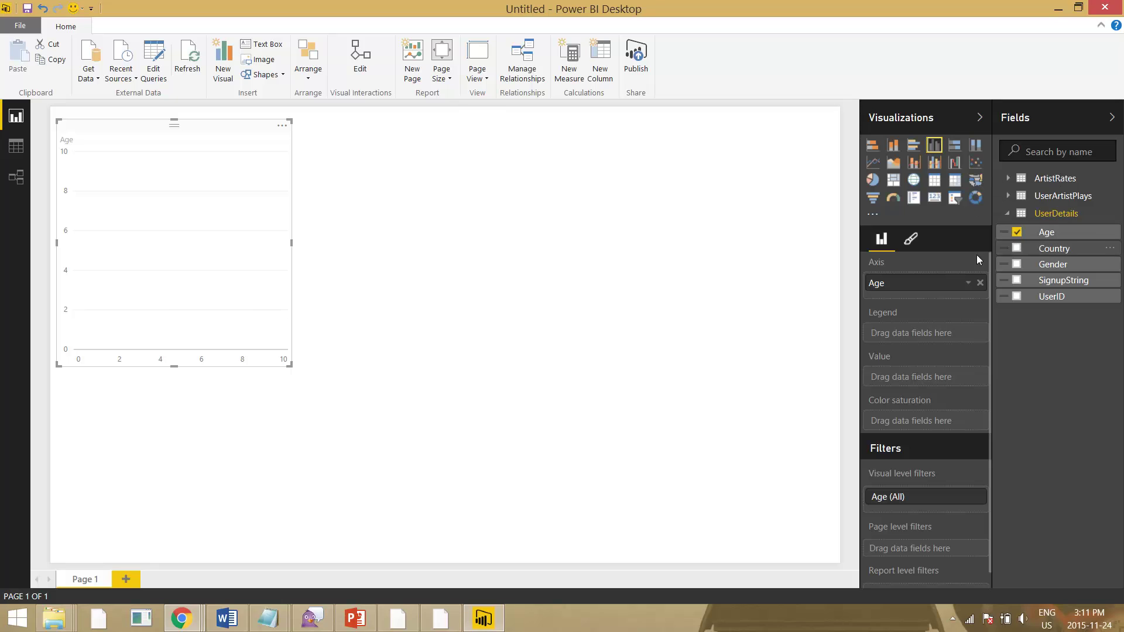
left_click_drag(924, 286, 926, 379)
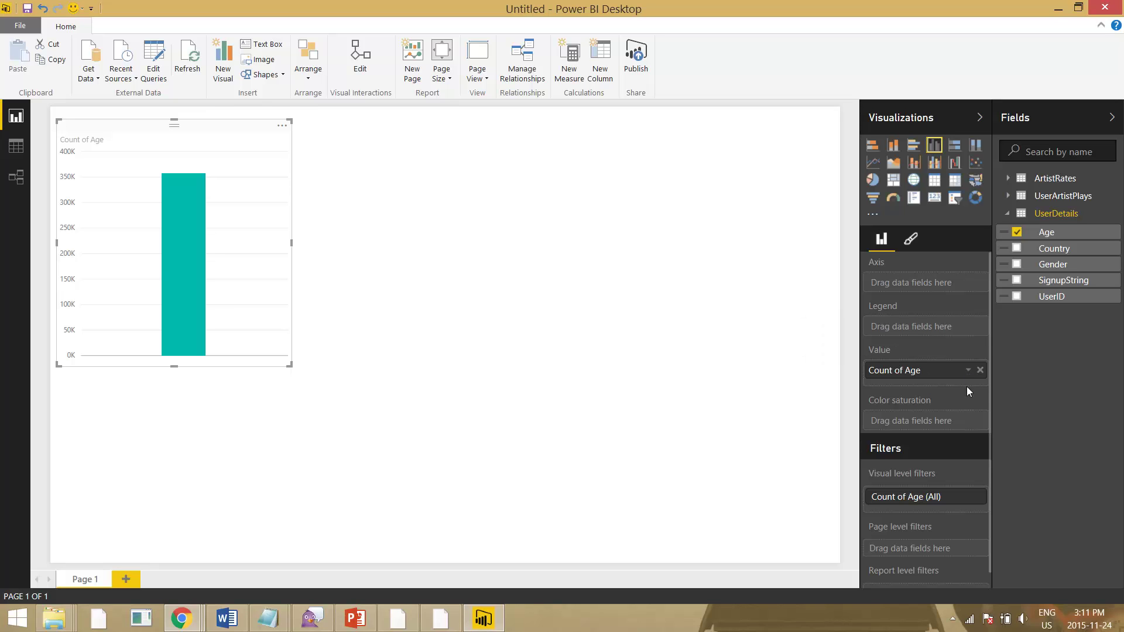
mouse_move(918, 370)
left_click(895, 183)
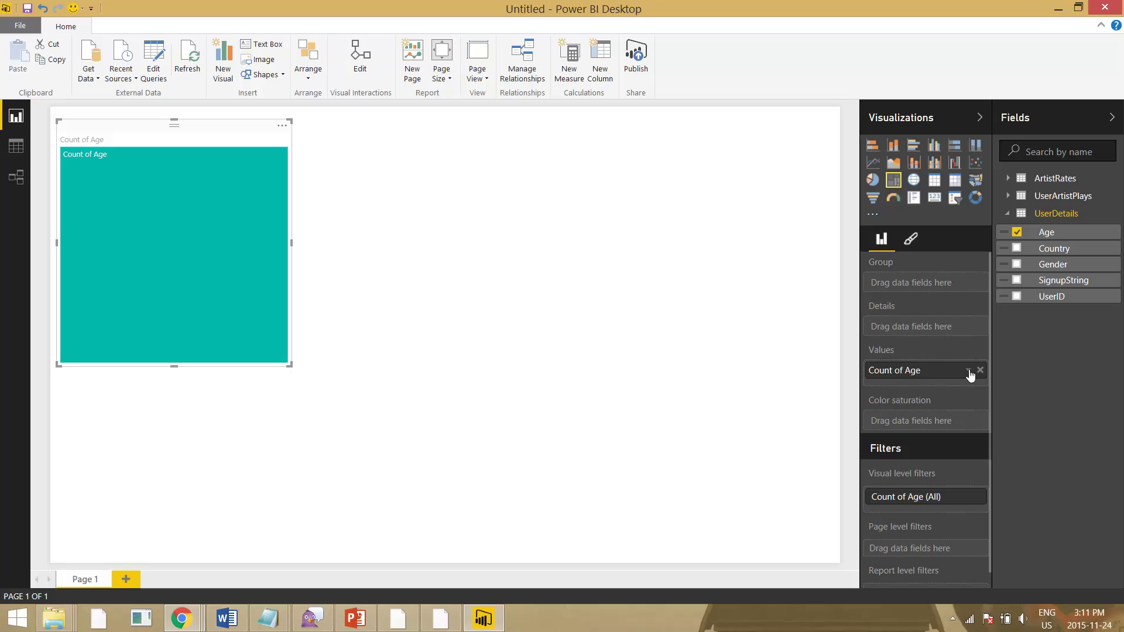
left_click_drag(969, 375, 928, 326)
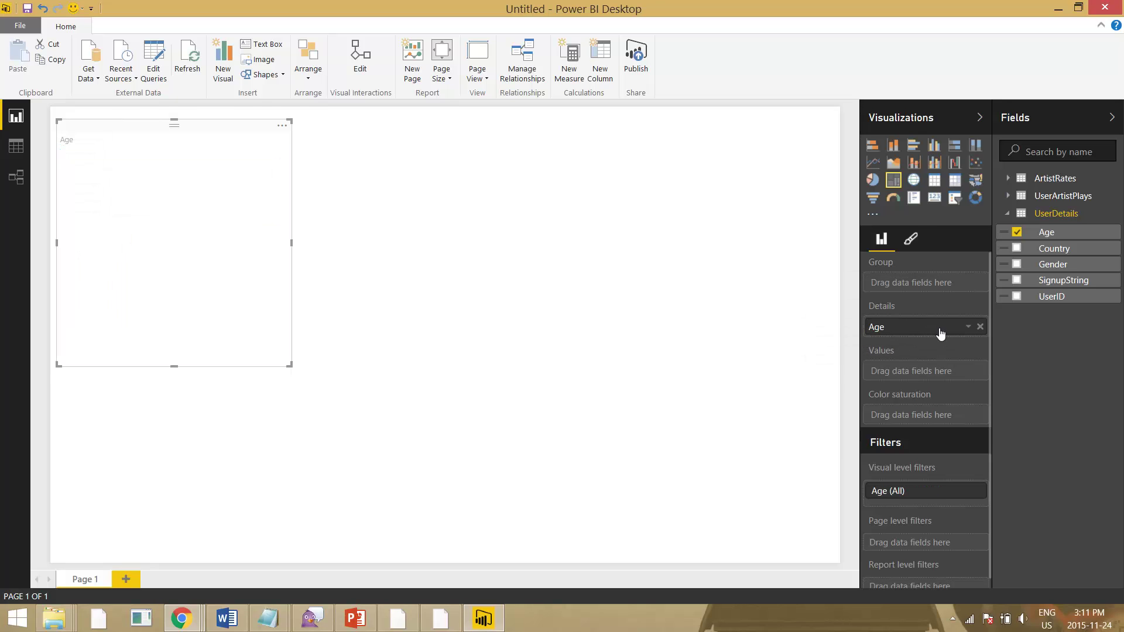
left_click_drag(938, 328, 938, 291)
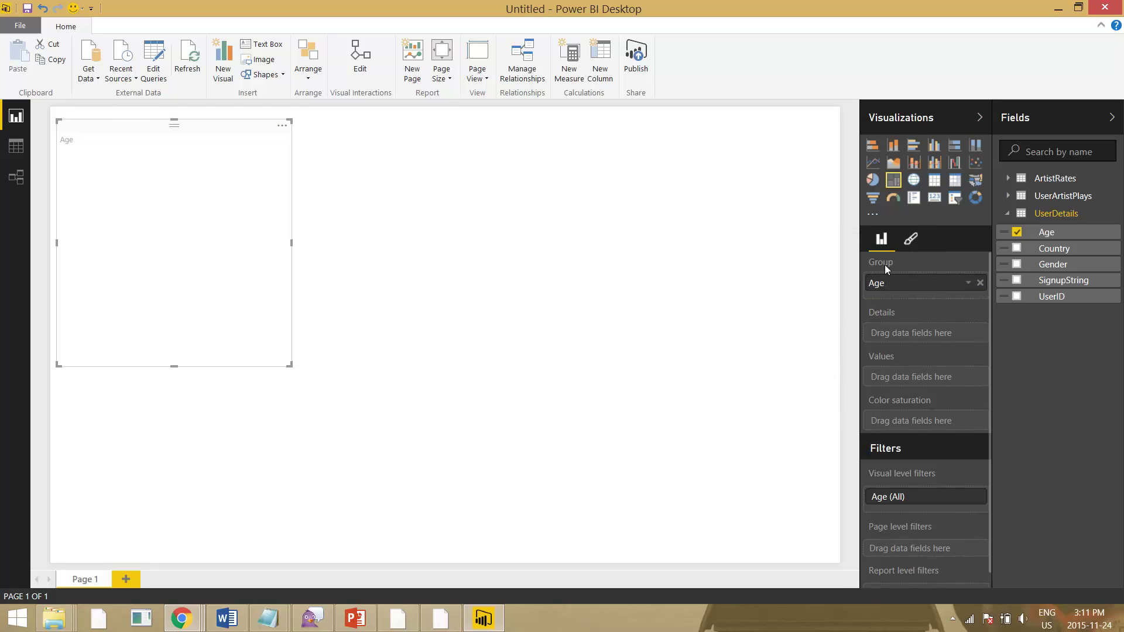
mouse_move(1051, 296)
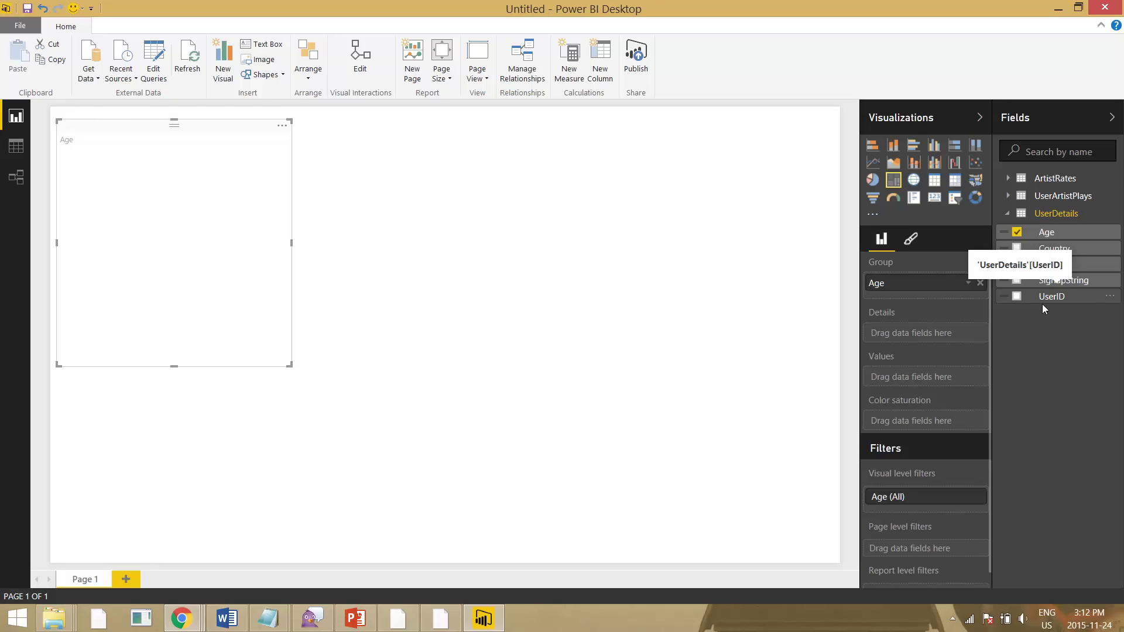
- Size the age tiles by Count of UserID and enlarge the treemap
left_click_drag(1054, 302, 922, 380)
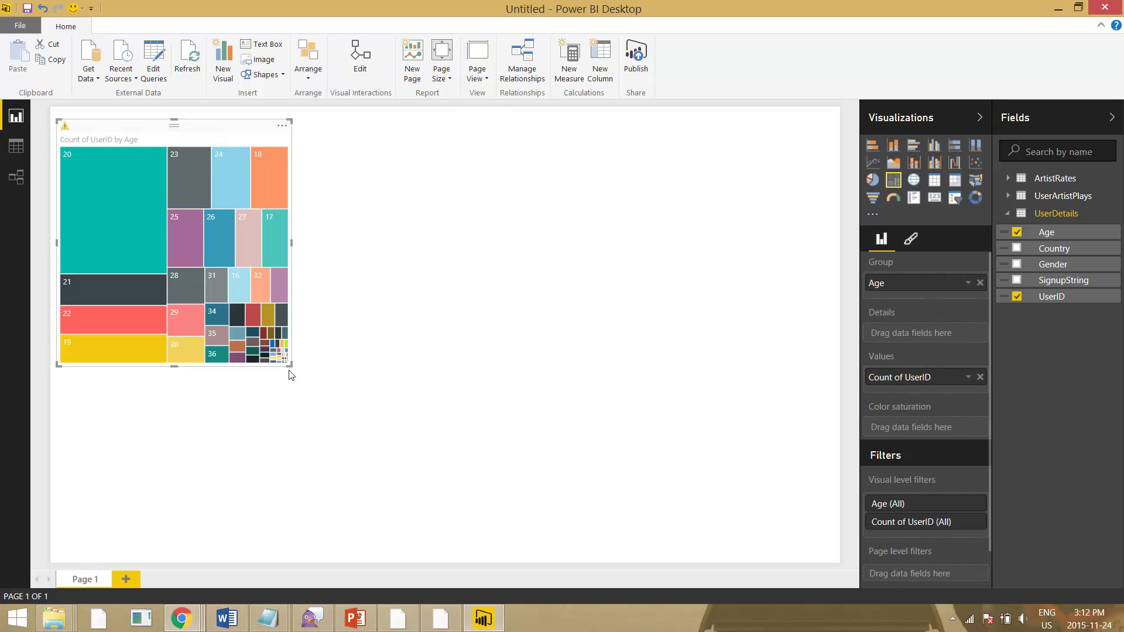
left_click_drag(292, 367, 360, 425)
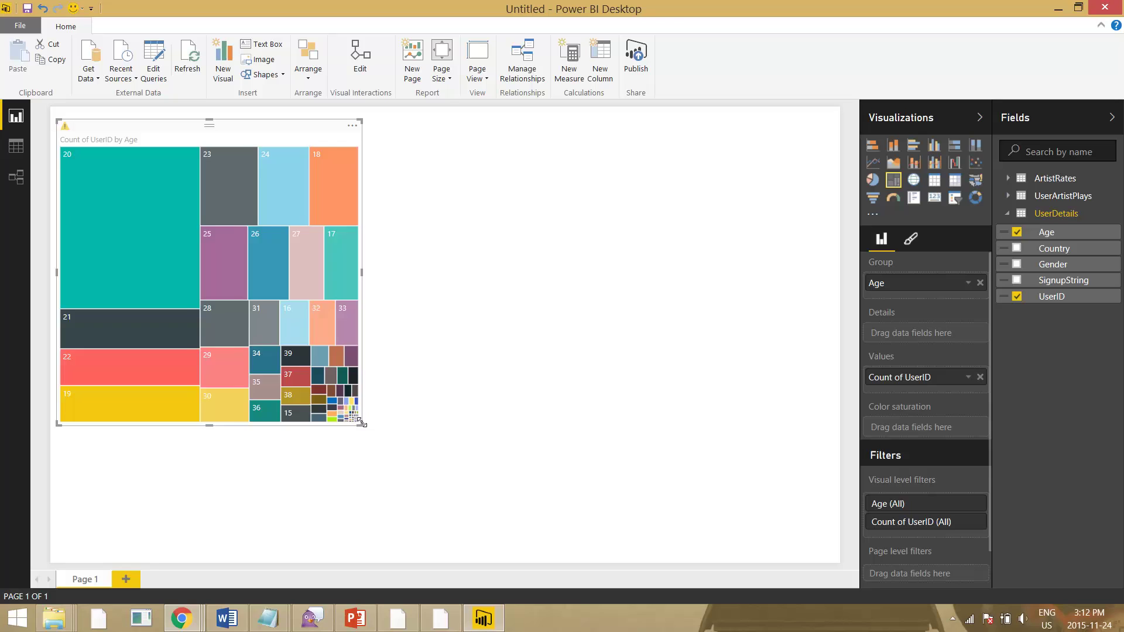
left_click_drag(360, 425, 362, 409)
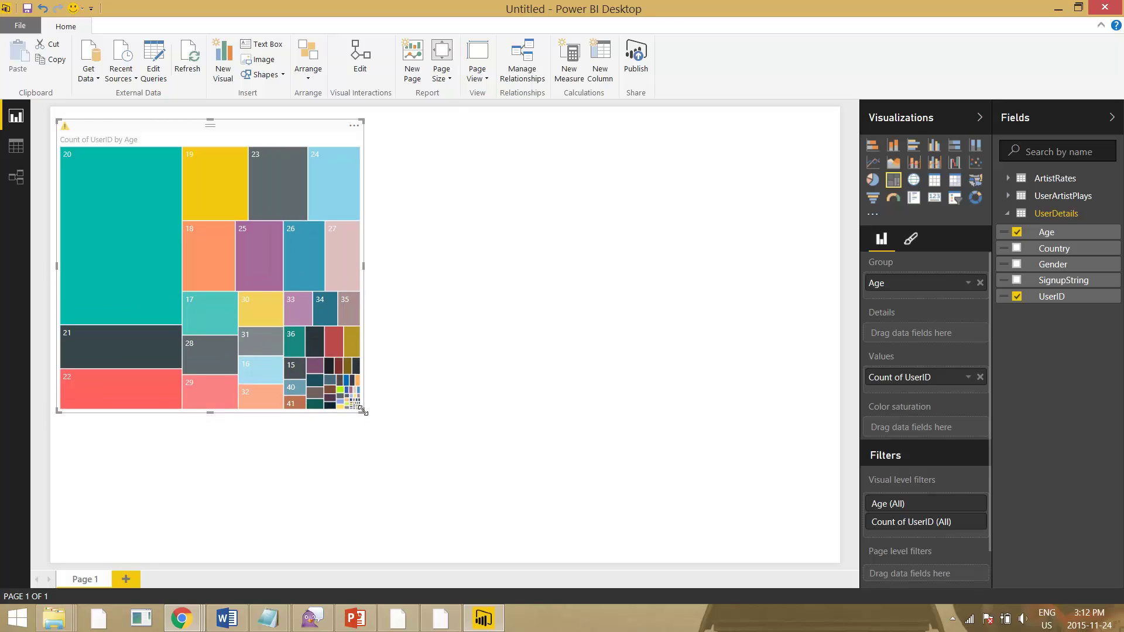
left_click(422, 439)
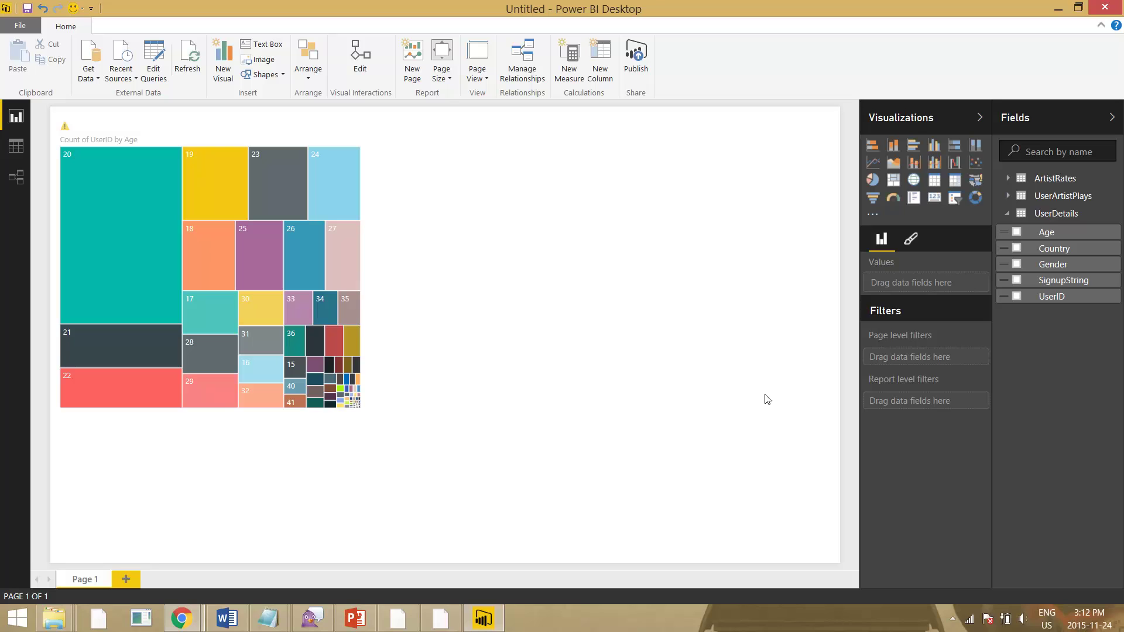
- Add an enlarged pie chart of Count of UserID by Gender beside the treemap
left_click(1017, 265)
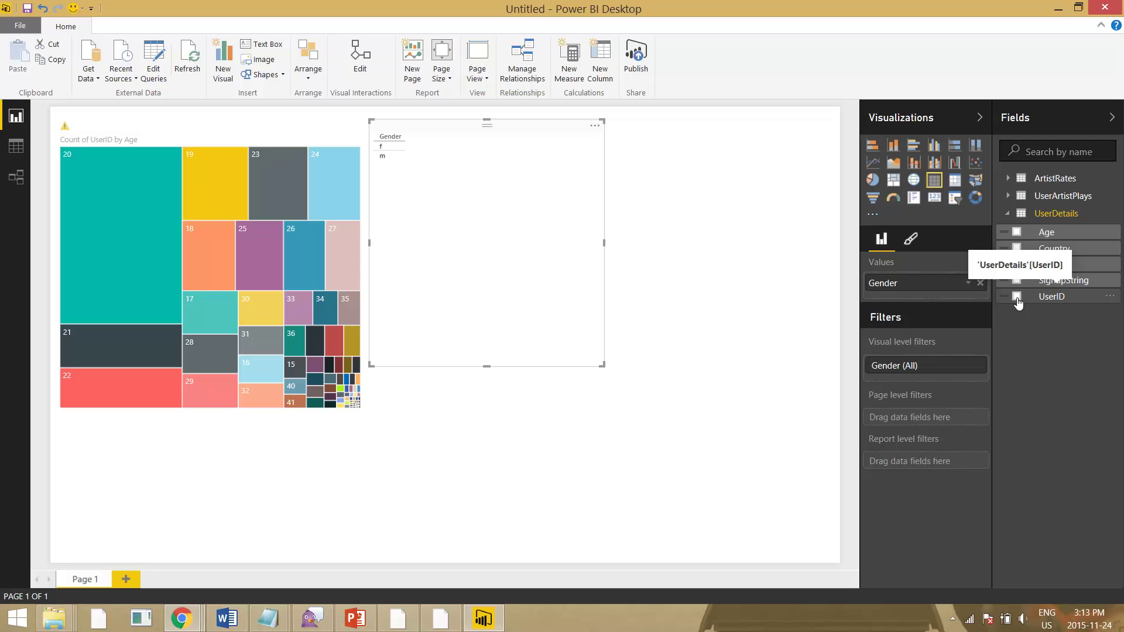
left_click(1017, 297)
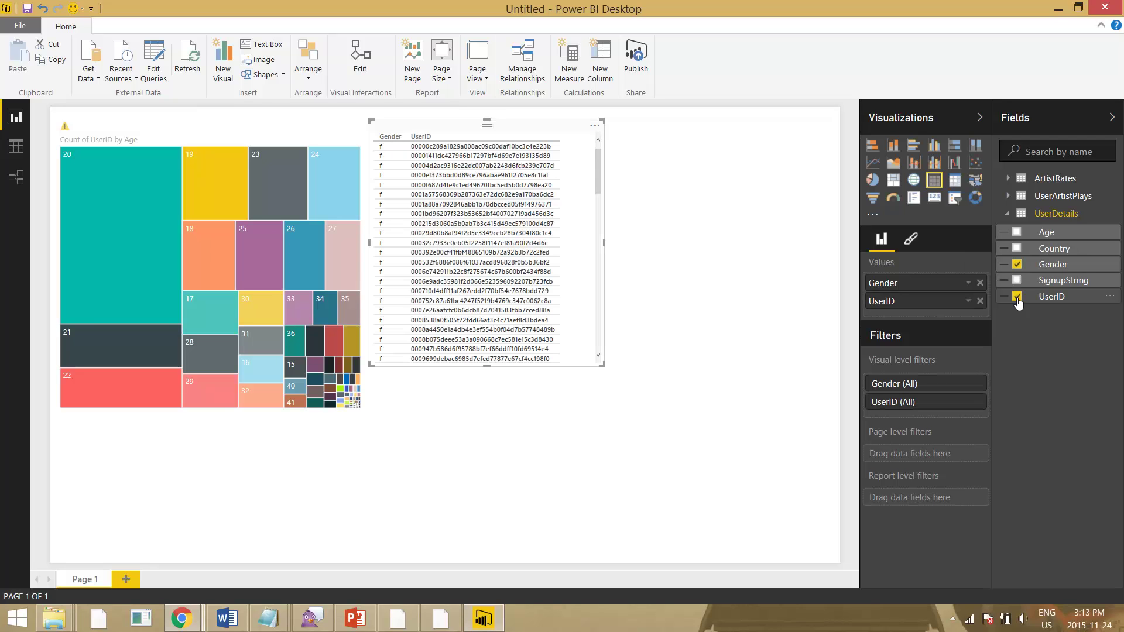
left_click(968, 304)
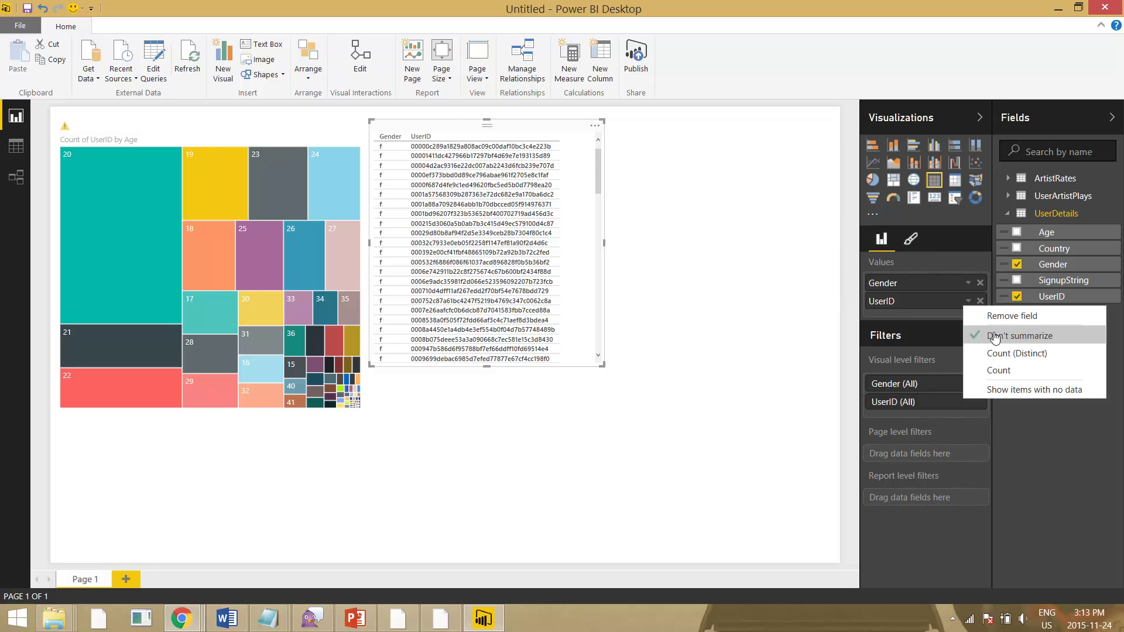
left_click(998, 372)
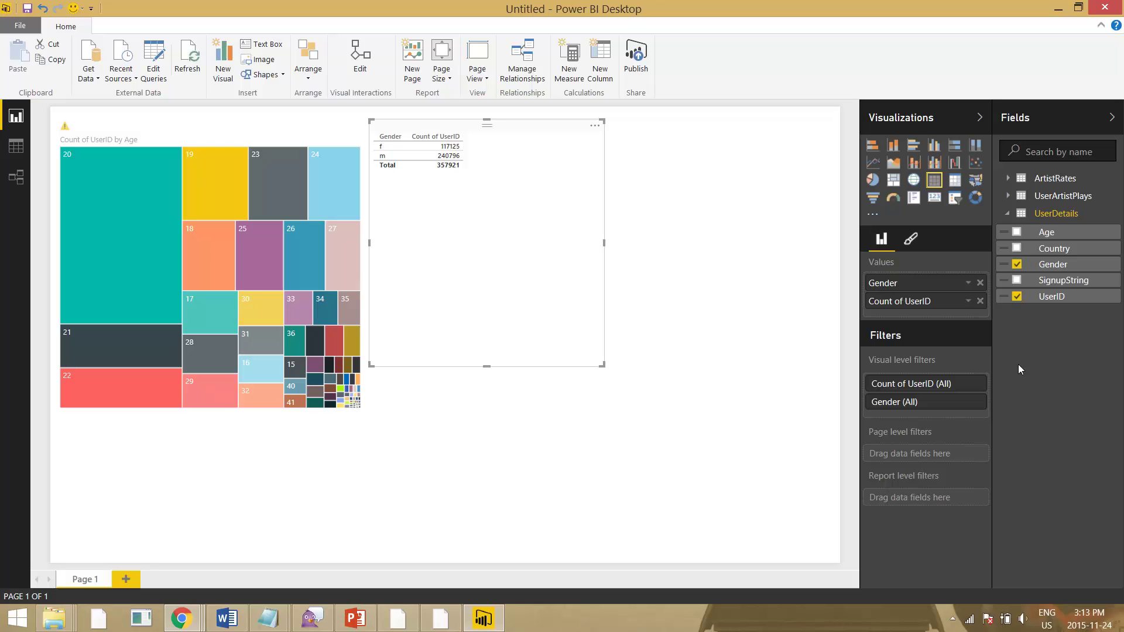
left_click(871, 182)
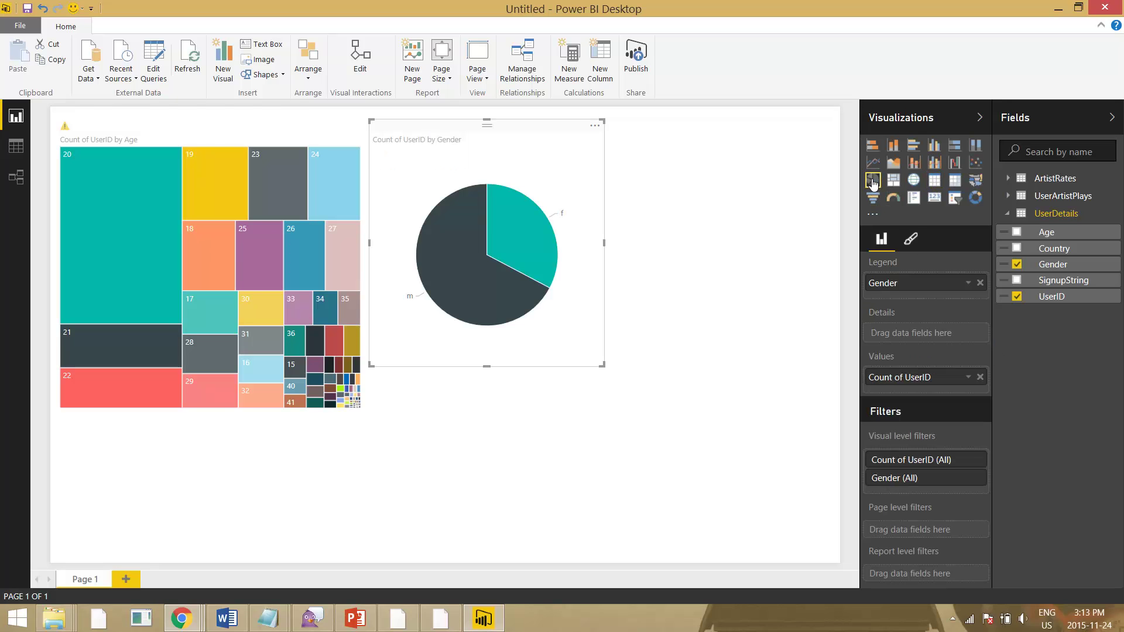
left_click_drag(534, 128, 549, 157)
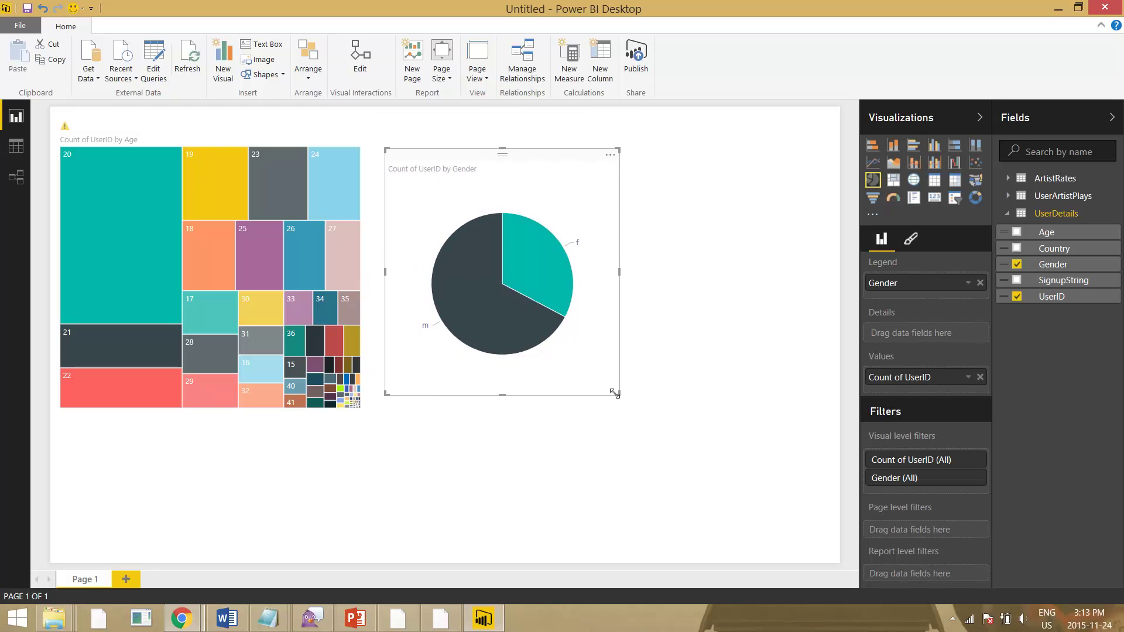
left_click_drag(619, 394, 670, 412)
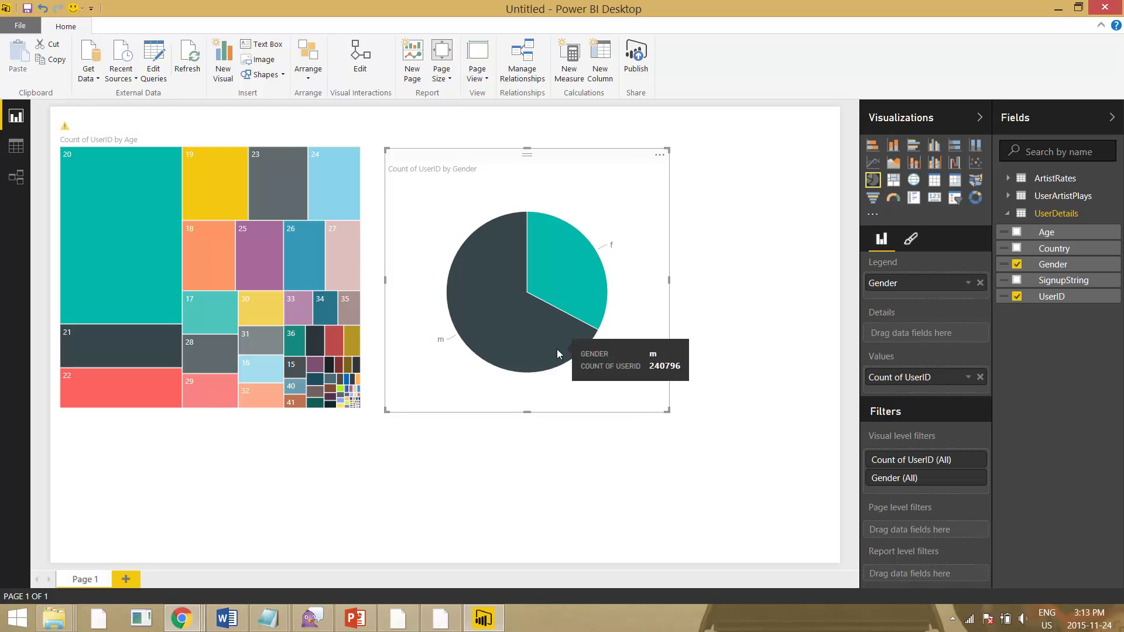
mouse_move(596, 279)
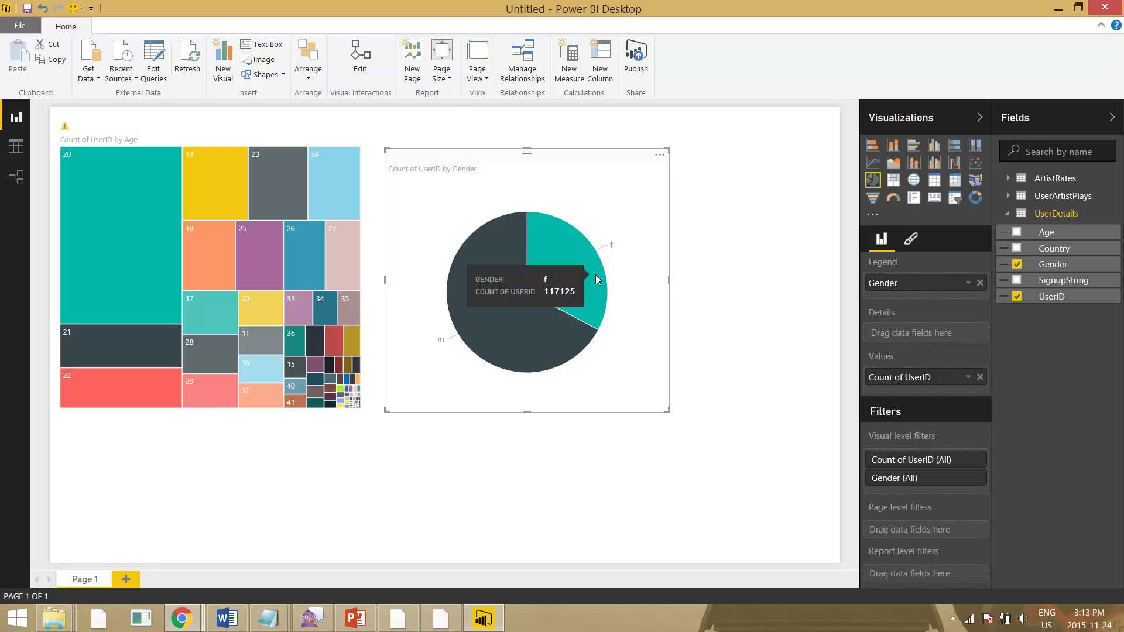
left_click(694, 307)
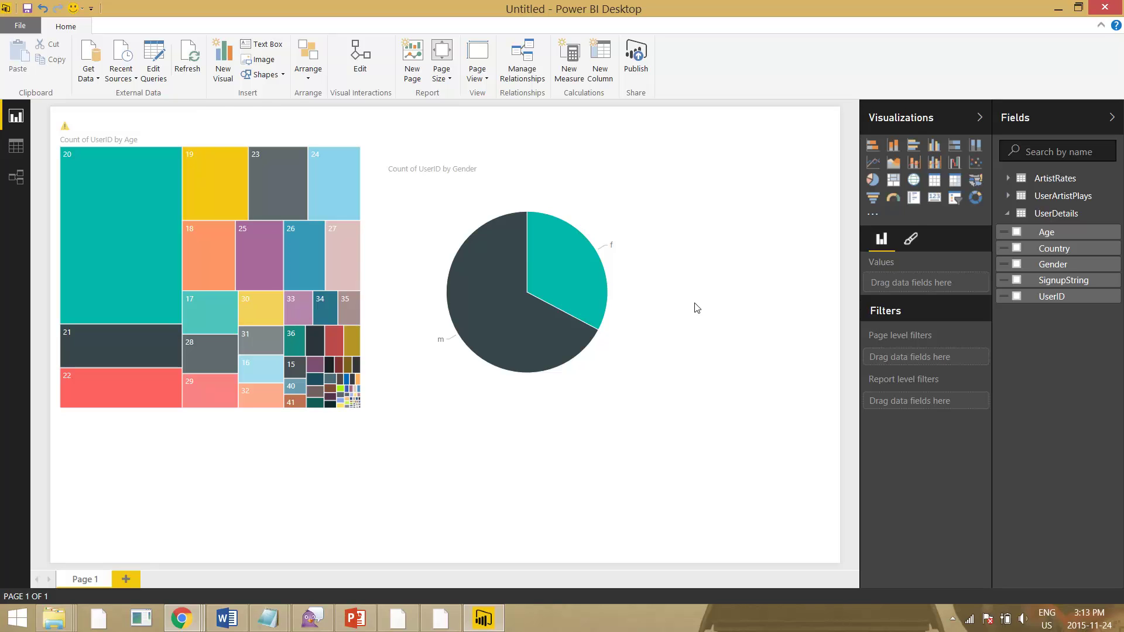
- Rename the page to Users, save the report as musicService, and close Desktop
double_click(85, 579)
type("User")
type("s")
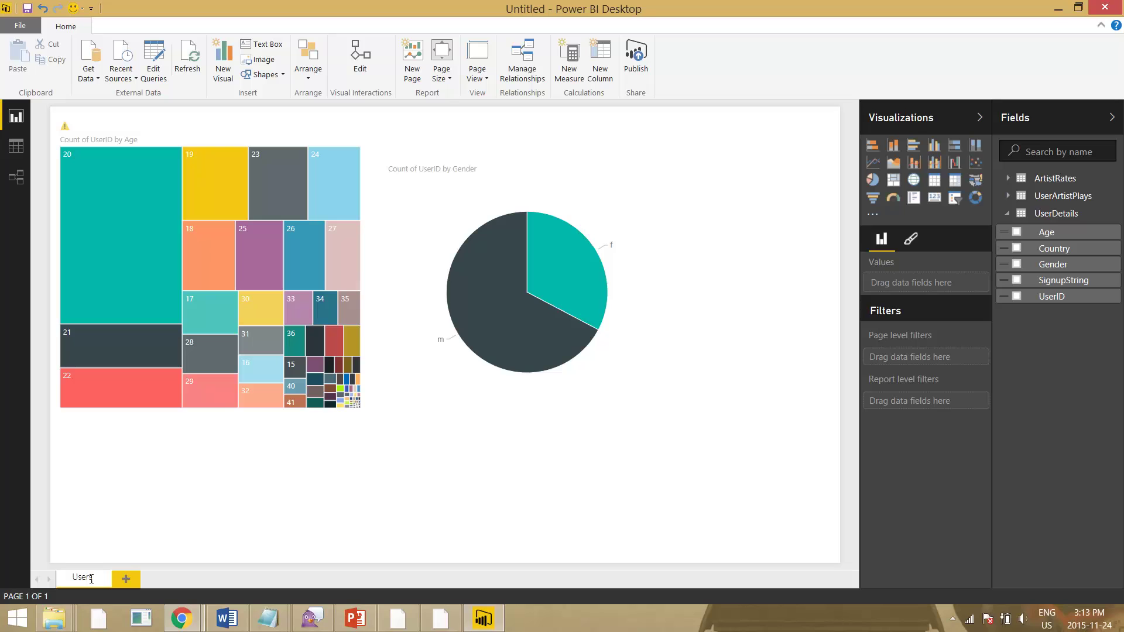
left_click(202, 528)
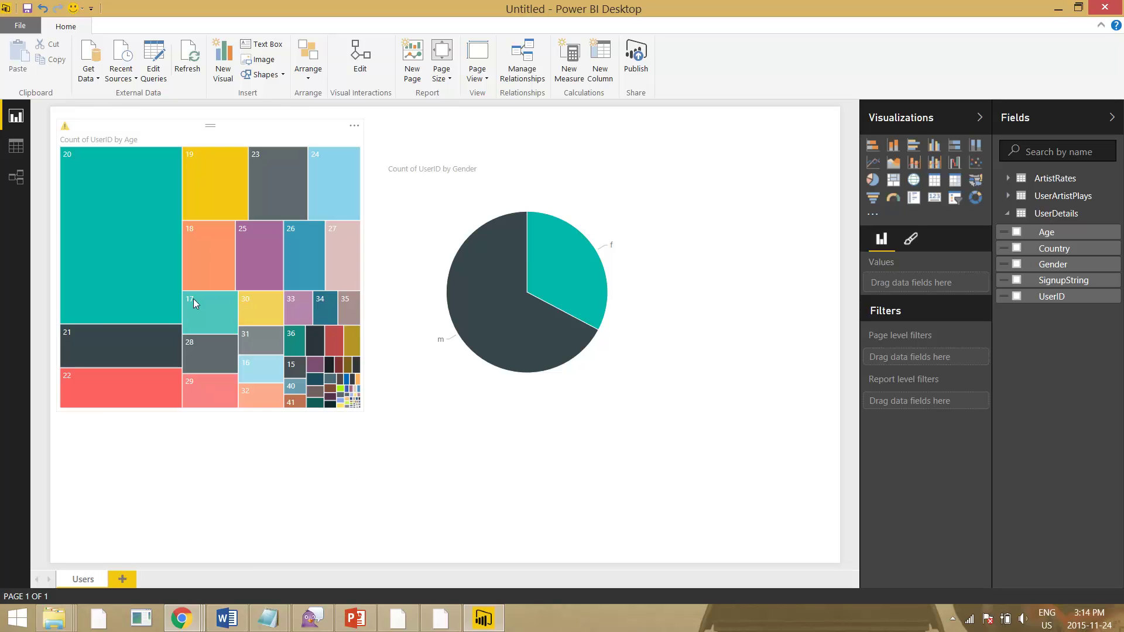
left_click(28, 9)
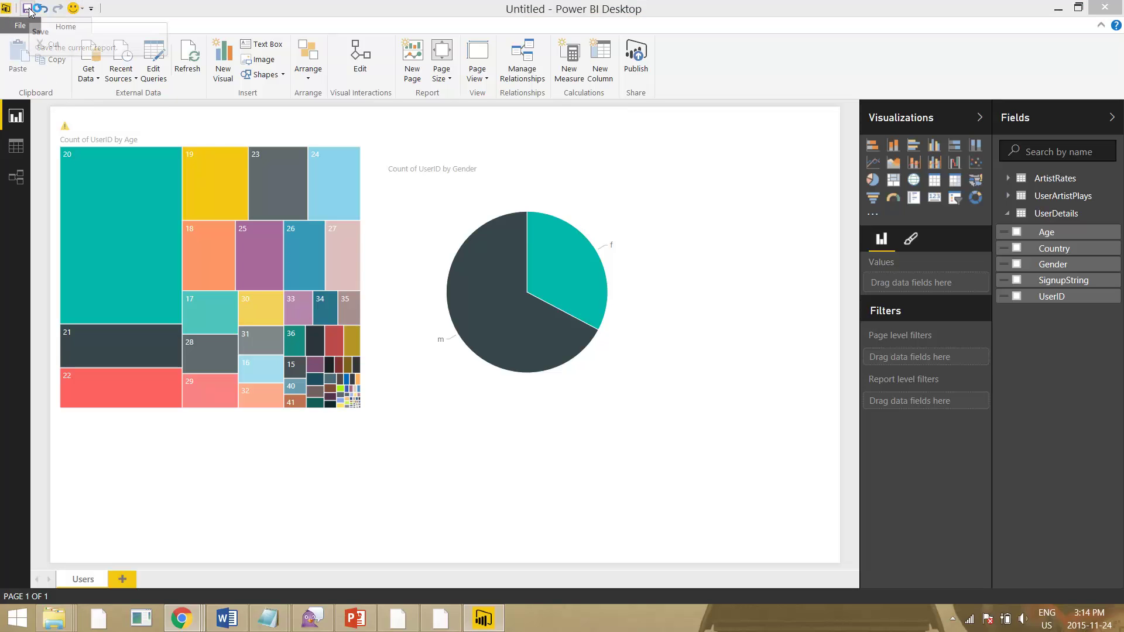
left_click(29, 9)
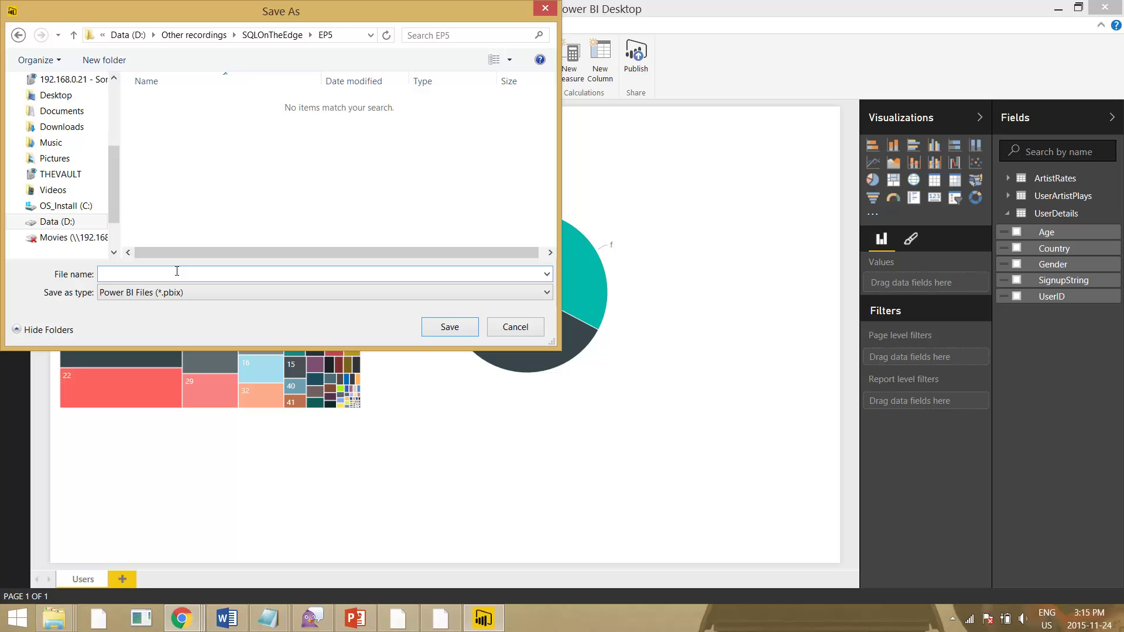
type("music")
type("Service")
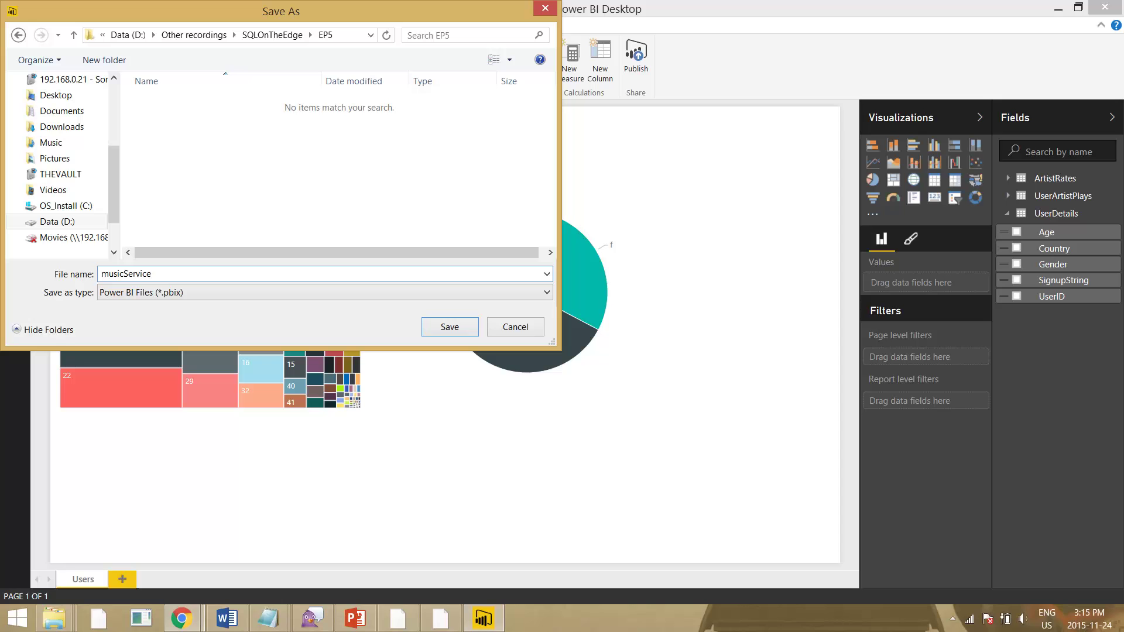
left_click(431, 331)
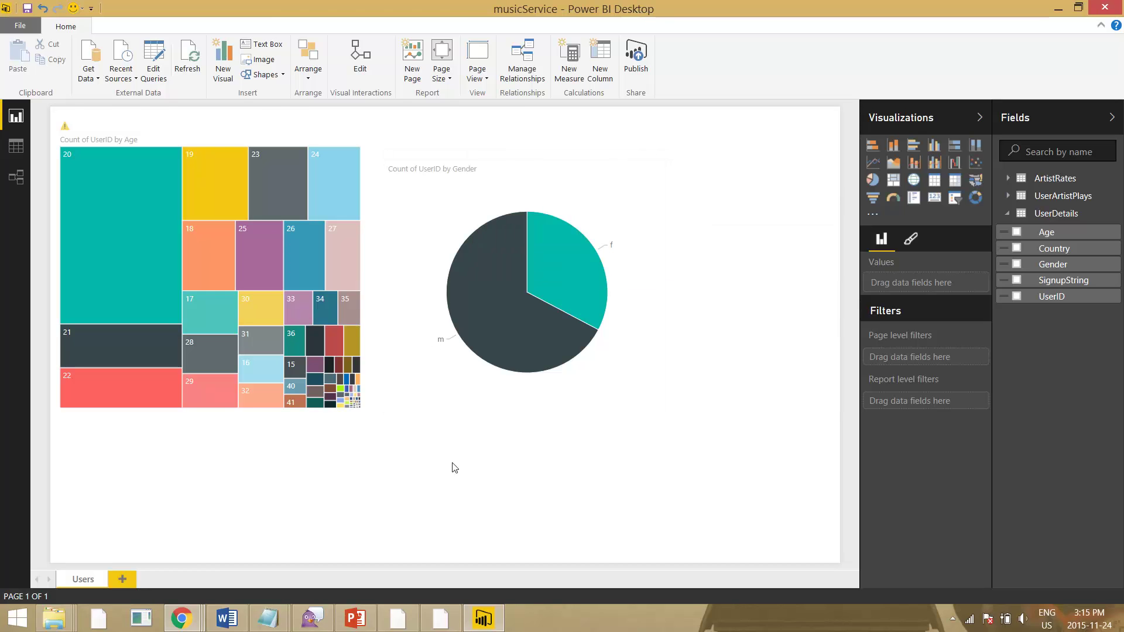
left_click(1104, 7)
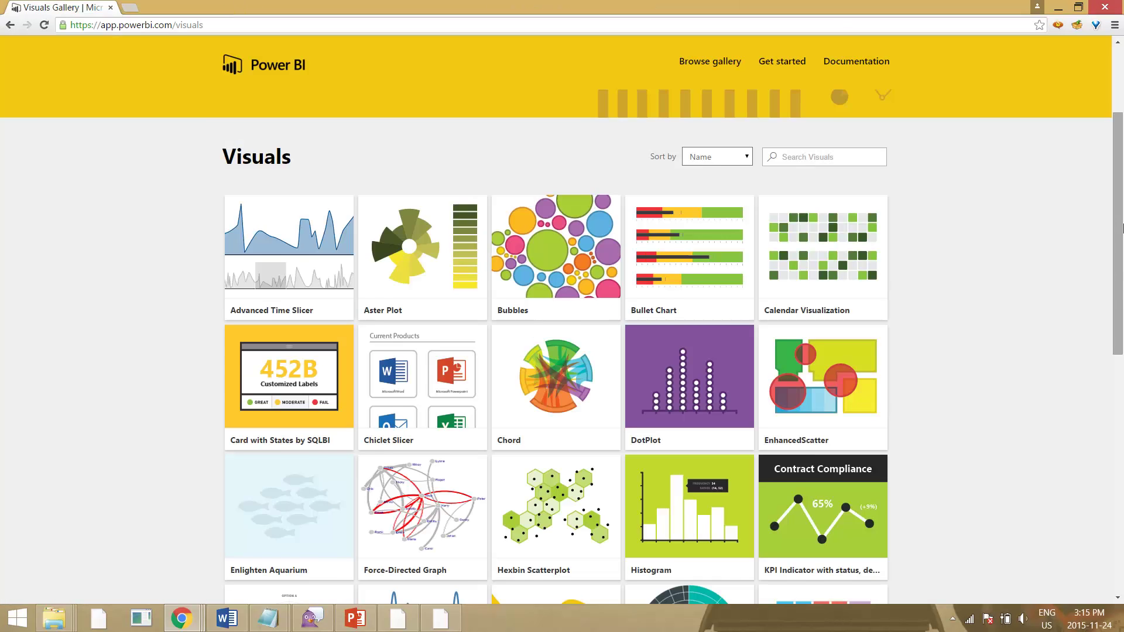
scroll(1121, 228, "up", 2)
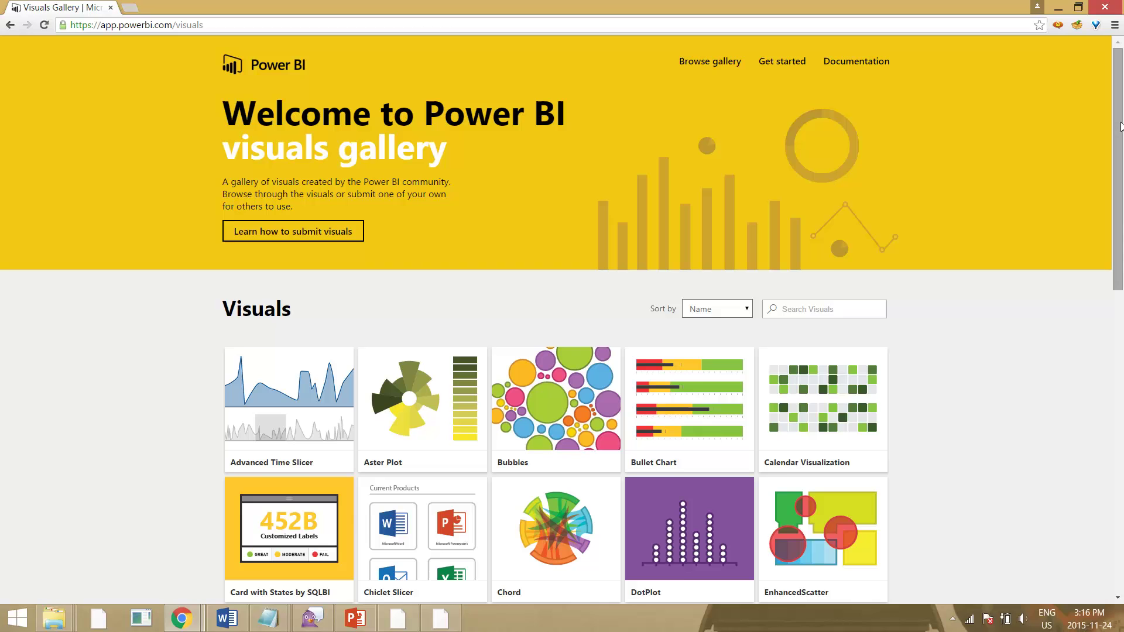
left_click_drag(1120, 126, 1120, 232)
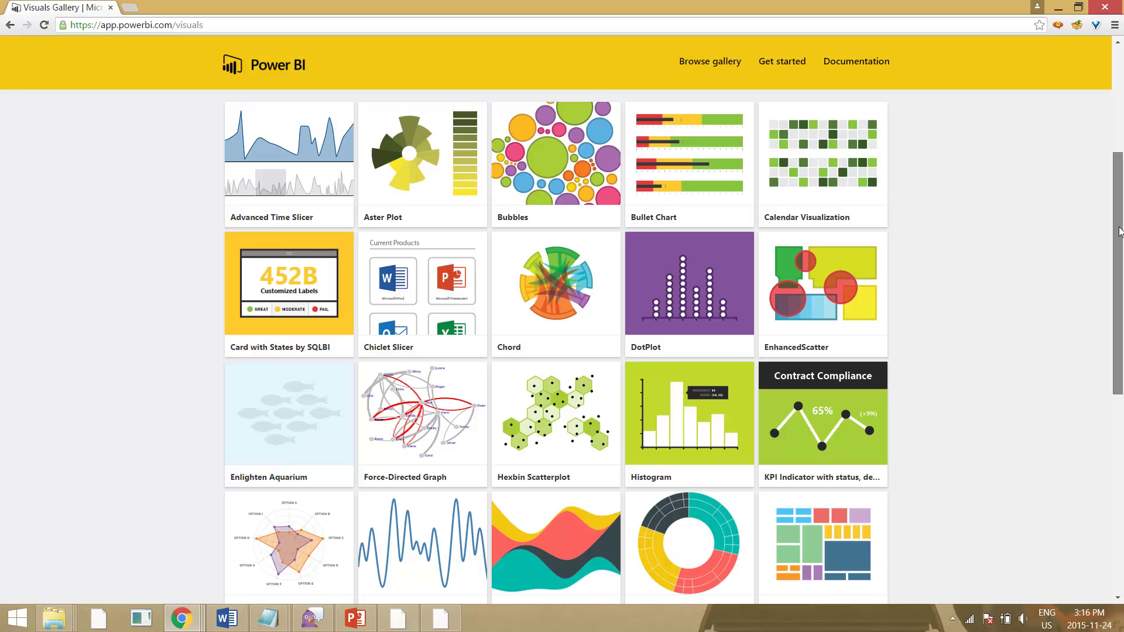
left_click_drag(1119, 231, 1109, 331)
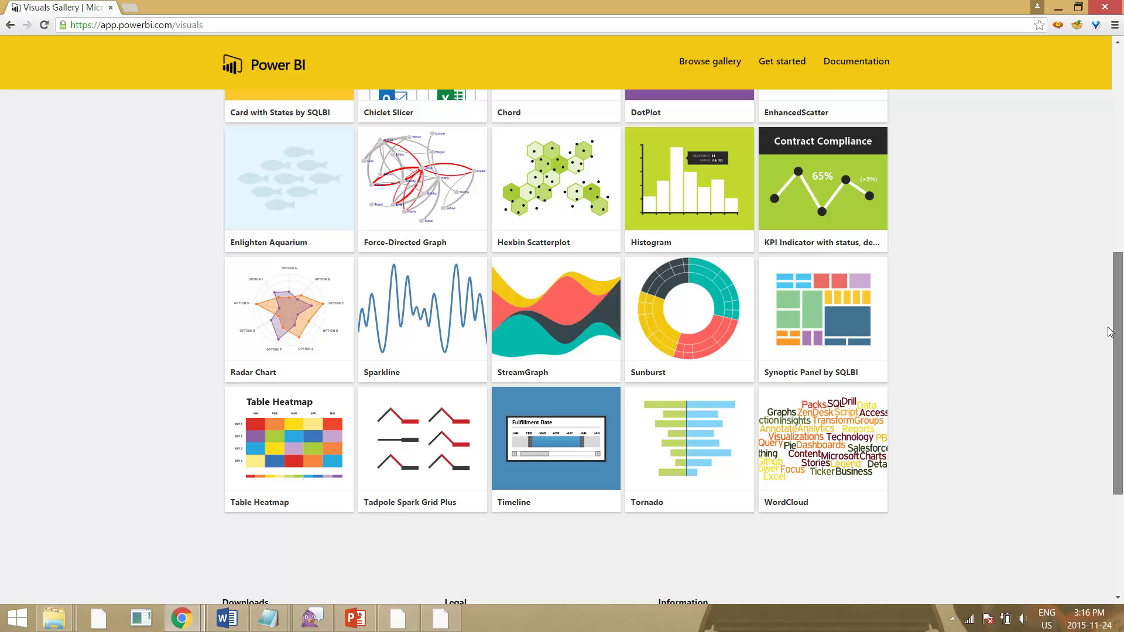
left_click_drag(1115, 332, 1122, 201)
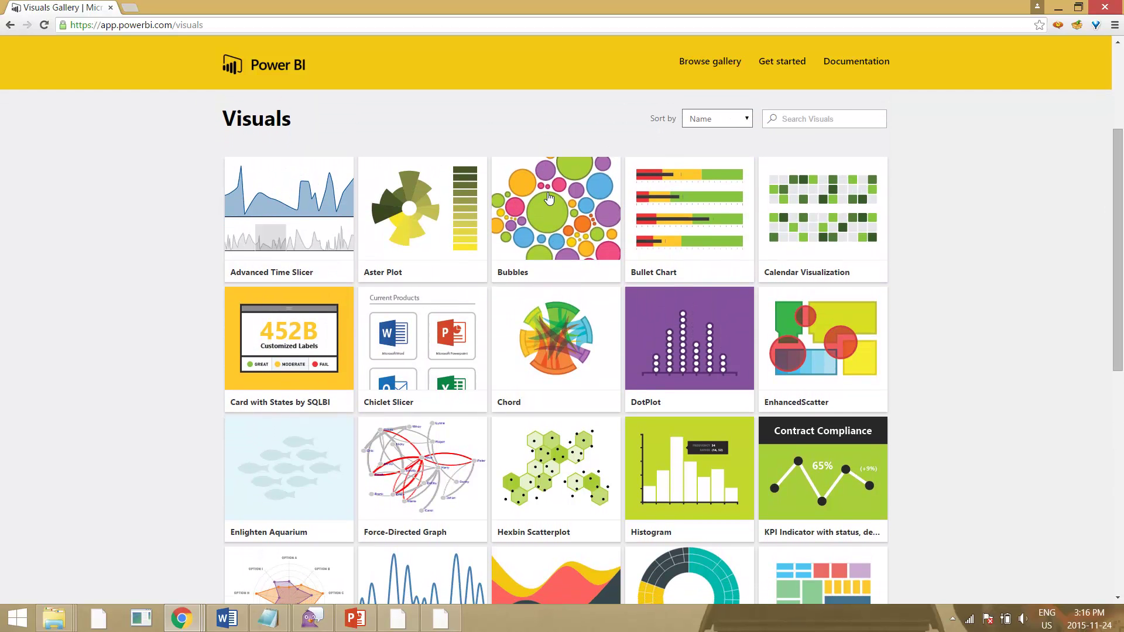
- Download the Bubbles visual as SuperBubbles.pbiviz and open app.powerbi.com in a new tab
left_click(549, 200)
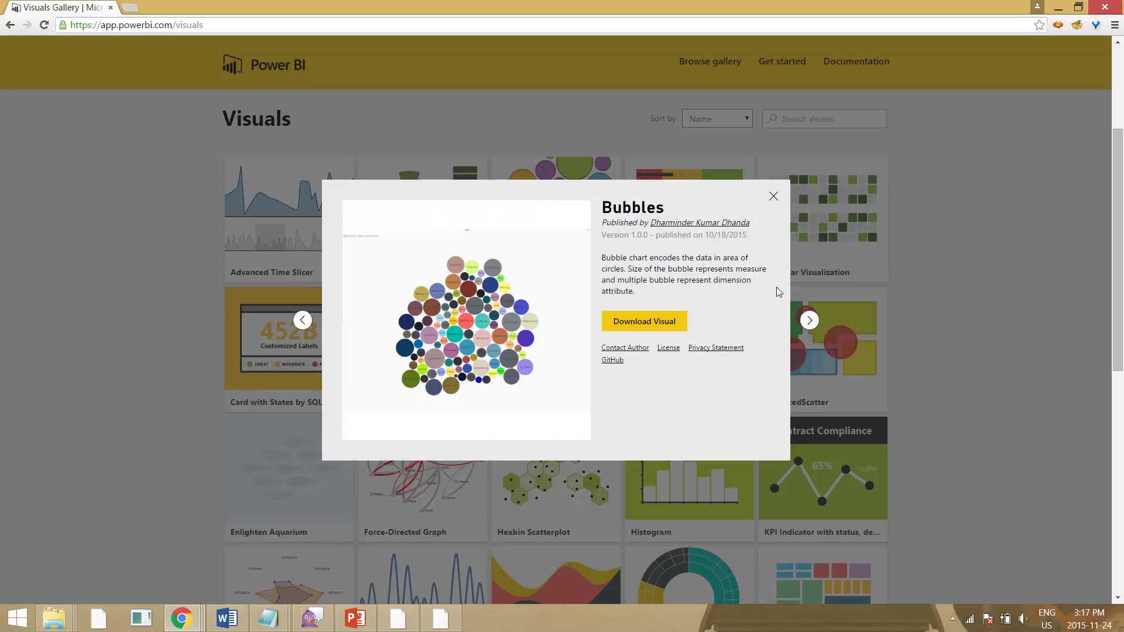
left_click(654, 327)
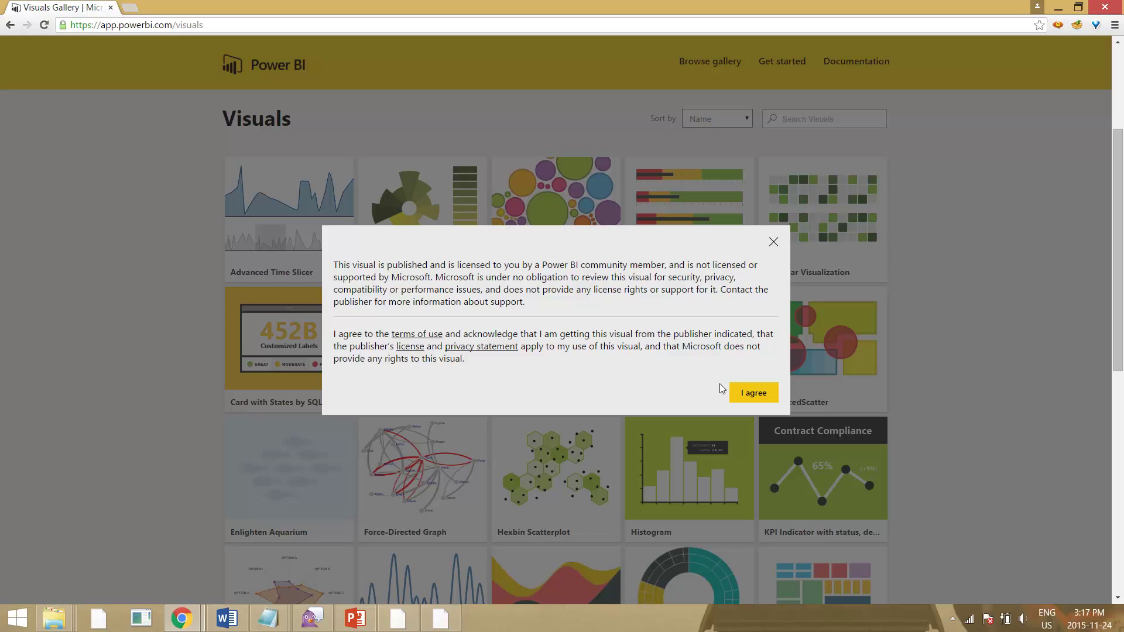
left_click(753, 394)
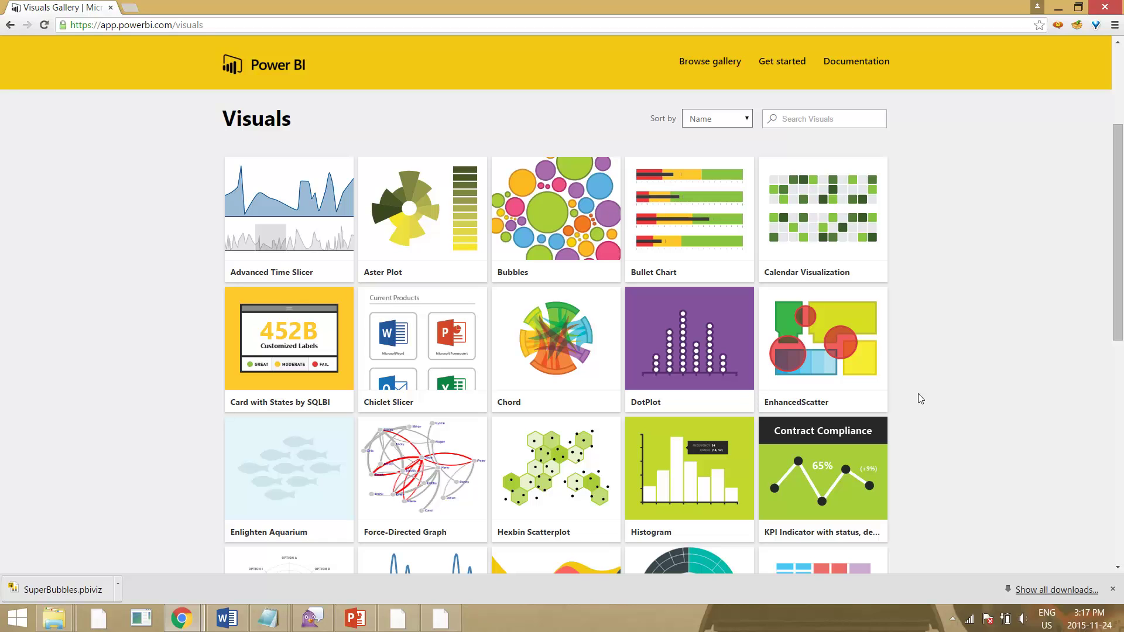
left_click(129, 7)
type("app.powerbi.com")
key("Return")
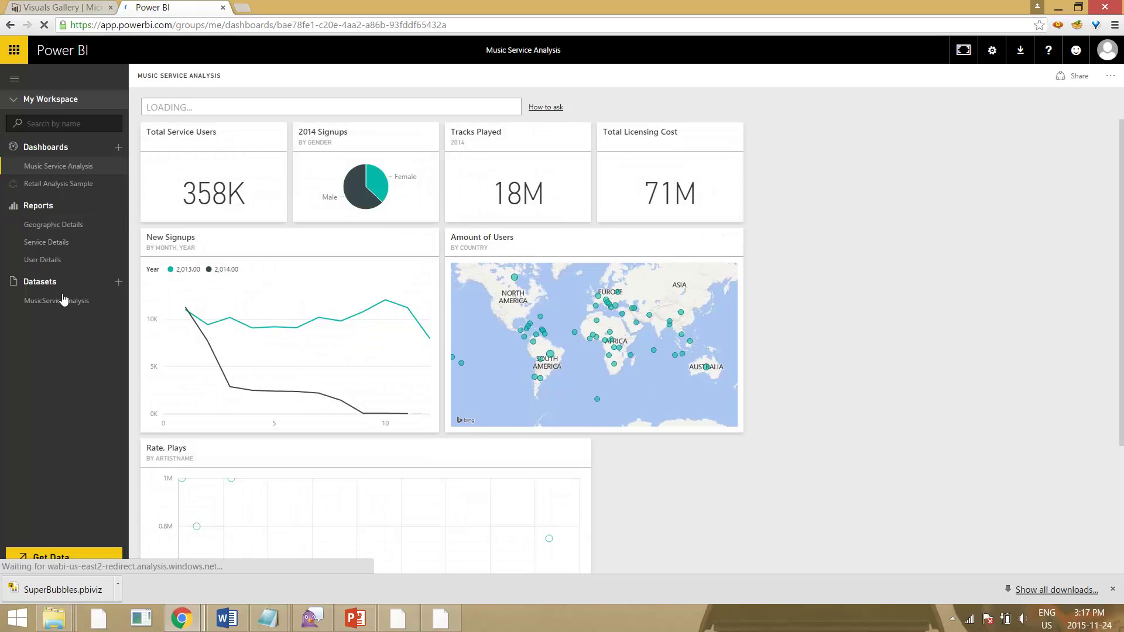
- Open the Service Details report from the left navigation's Reports list
left_click(63, 302)
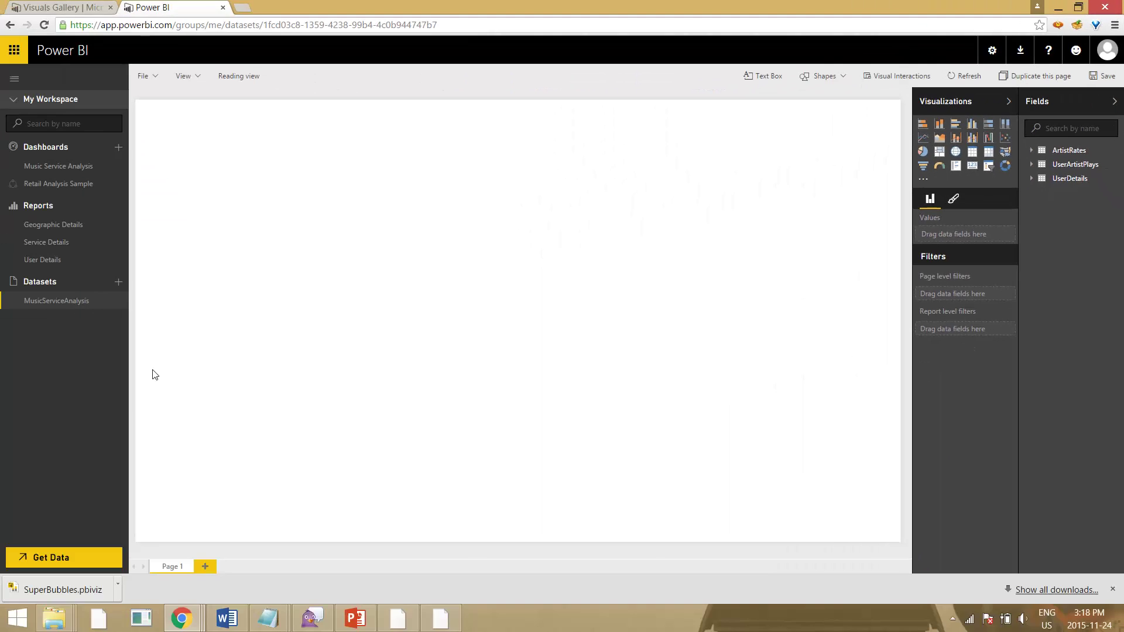
left_click(32, 246)
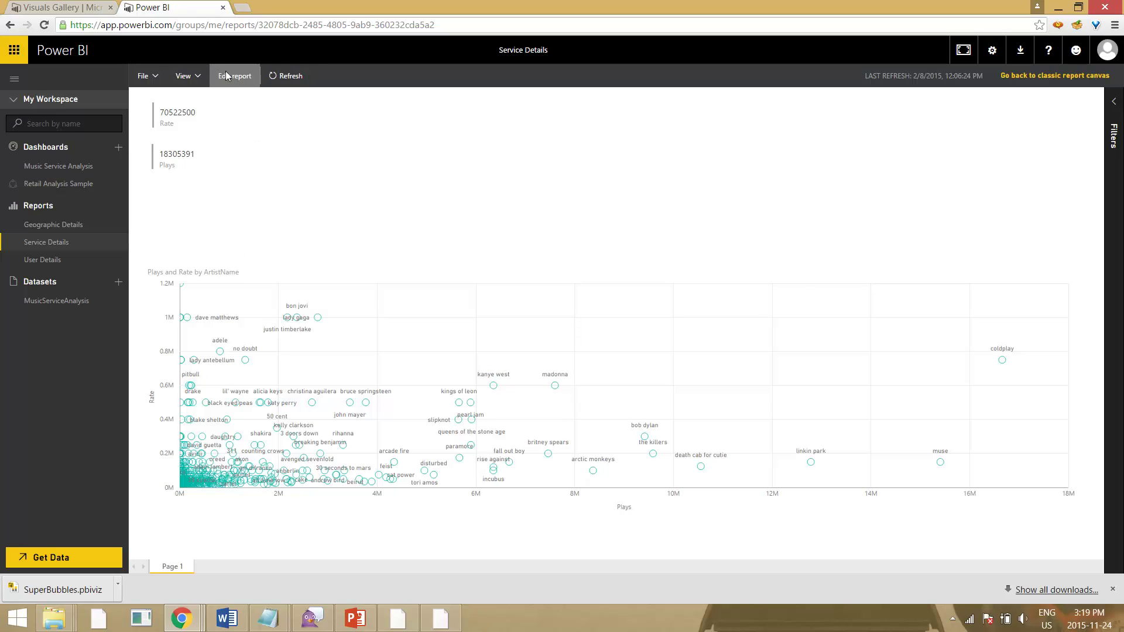
- In edit mode, import the SuperBubbles.pbiviz custom visual into the Service Details report
left_click(226, 76)
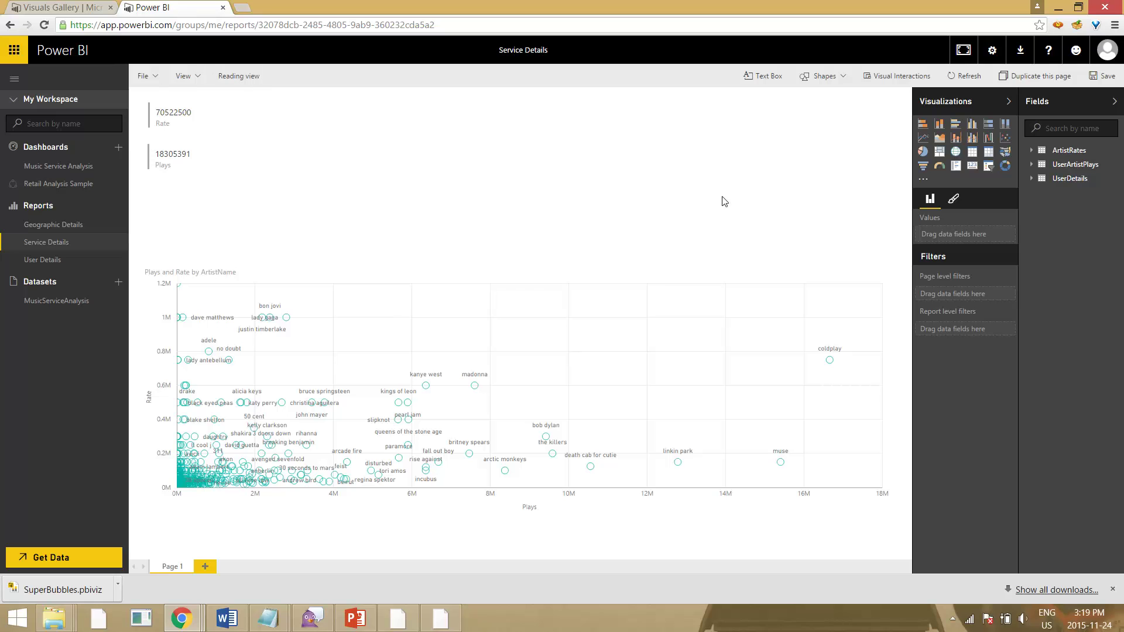
left_click(922, 182)
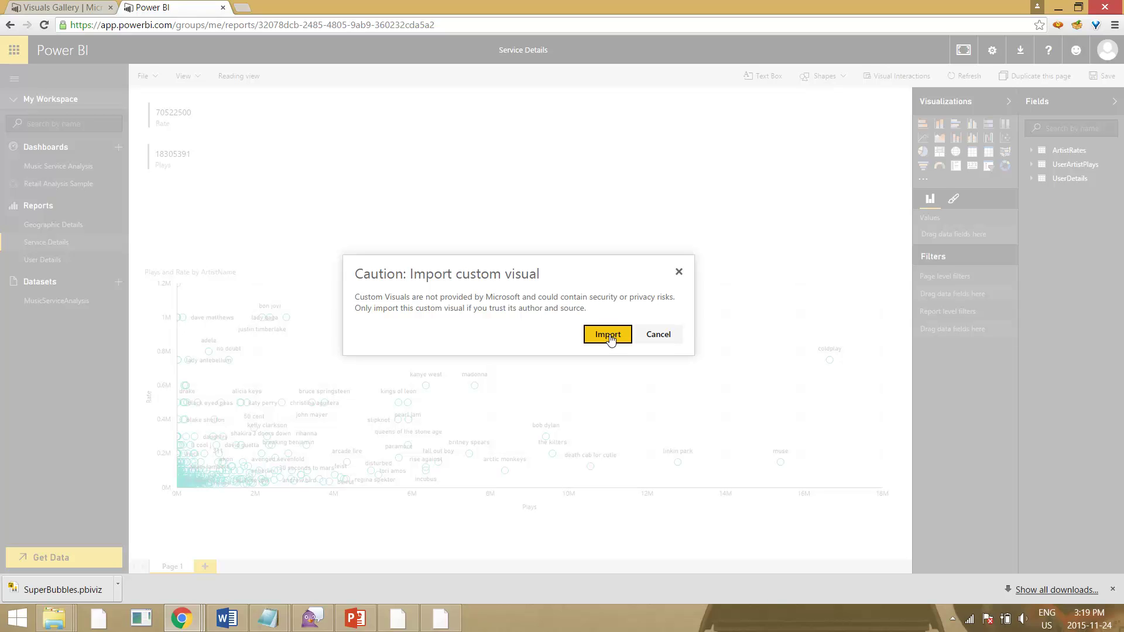
left_click(607, 335)
left_click(519, 212)
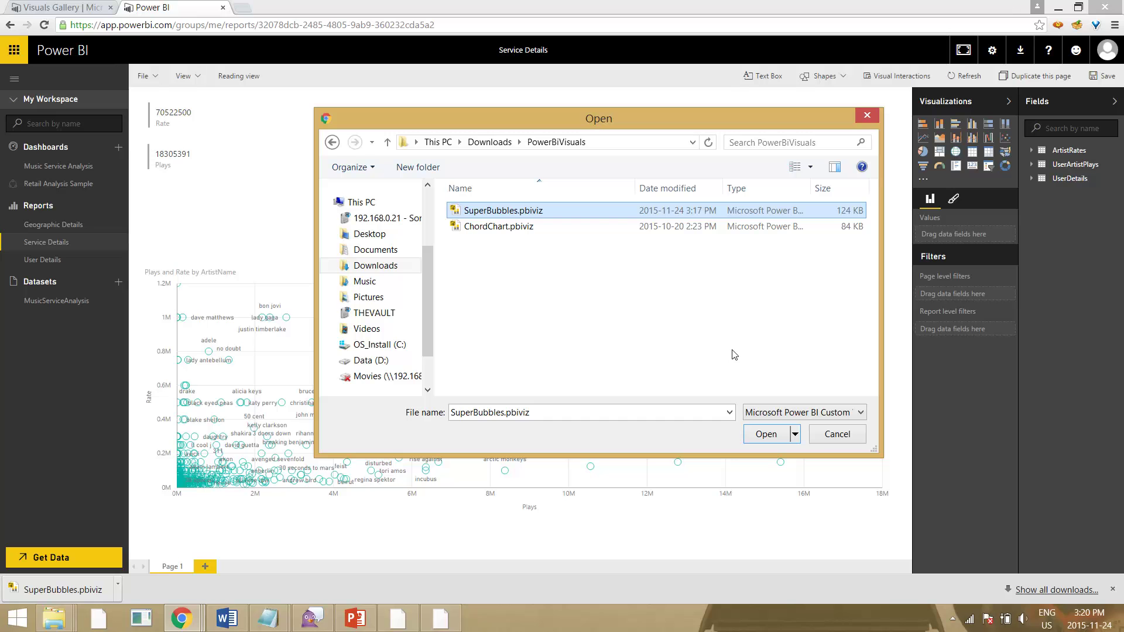
left_click(765, 434)
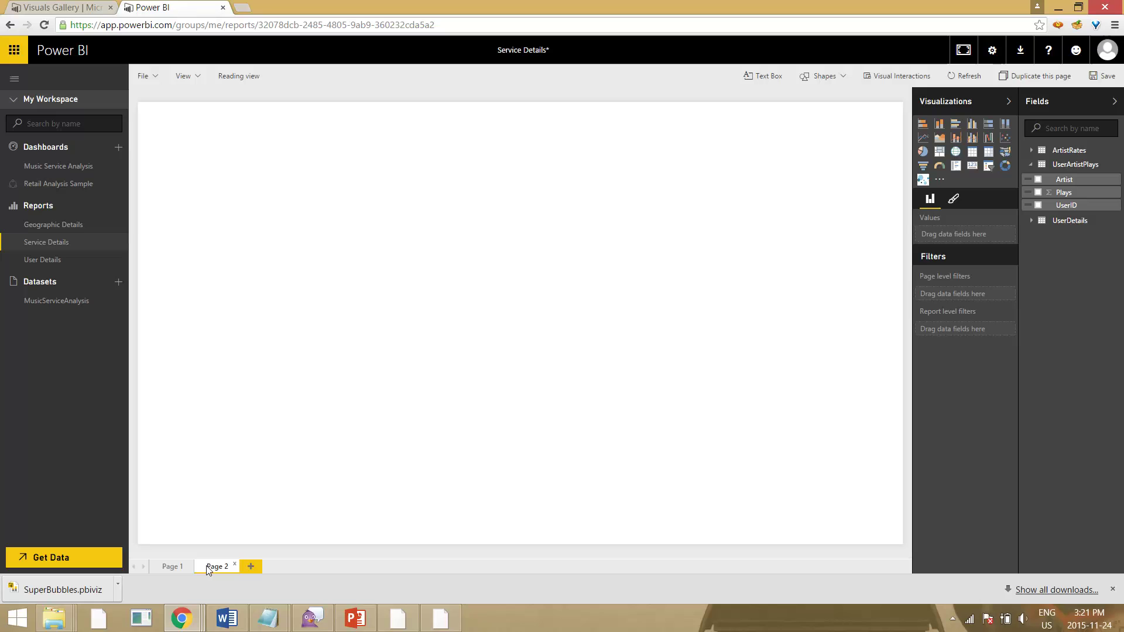
- Insert a Super Bubbles visual on Page 2, enlarged and moved toward the centre
left_click(922, 180)
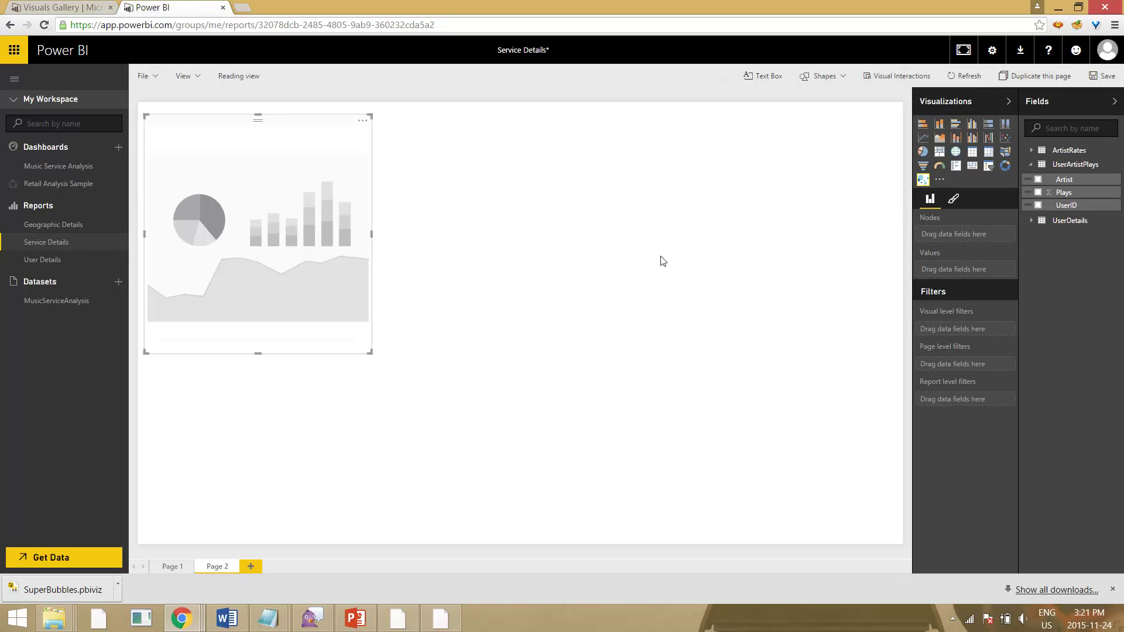
left_click_drag(370, 352, 741, 466)
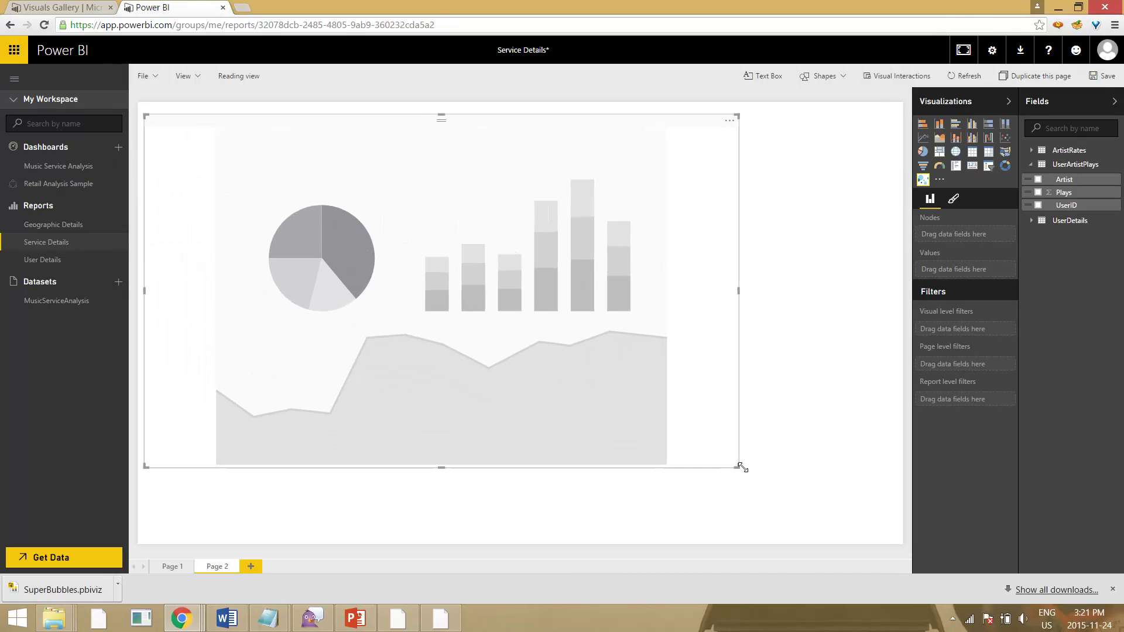
mouse_move(606, 328)
left_mouse_down()
mouse_move(694, 355)
mouse_move(691, 336)
left_mouse_up()
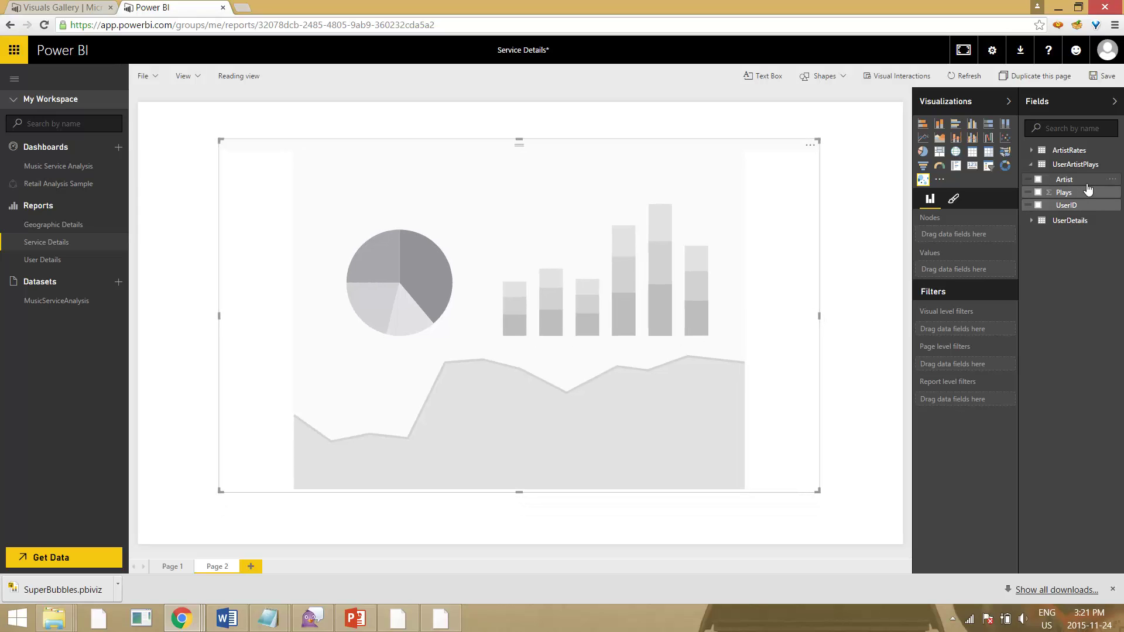
- Make Artist the bubble nodes and Plays the values, then enlarge the bubble chart
left_click_drag(1063, 182, 959, 234)
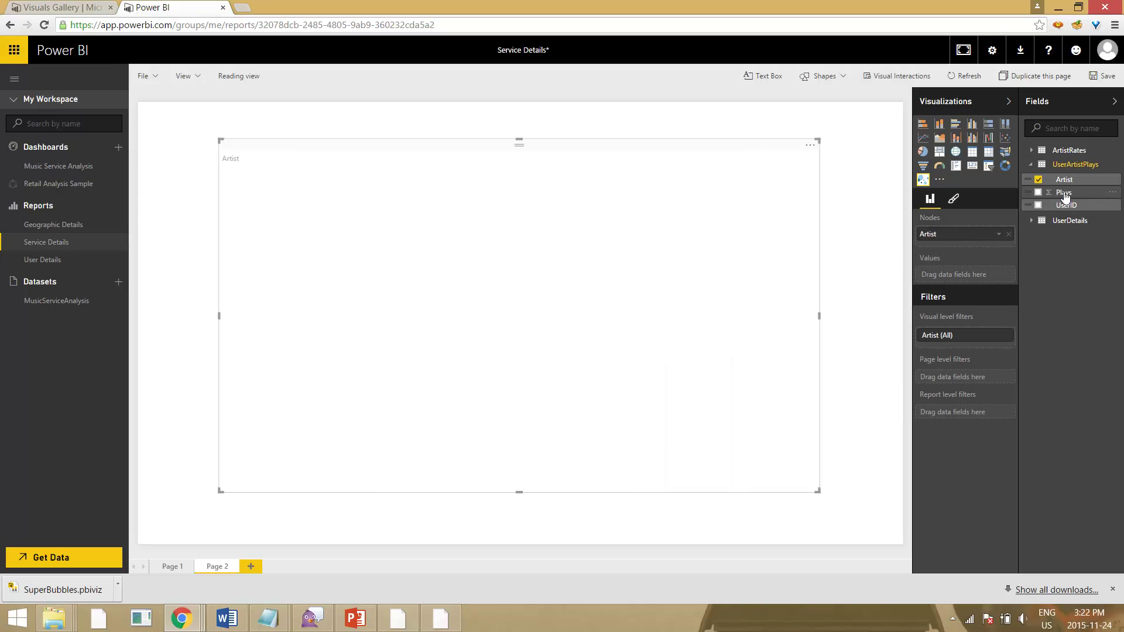
left_click_drag(1063, 193, 966, 275)
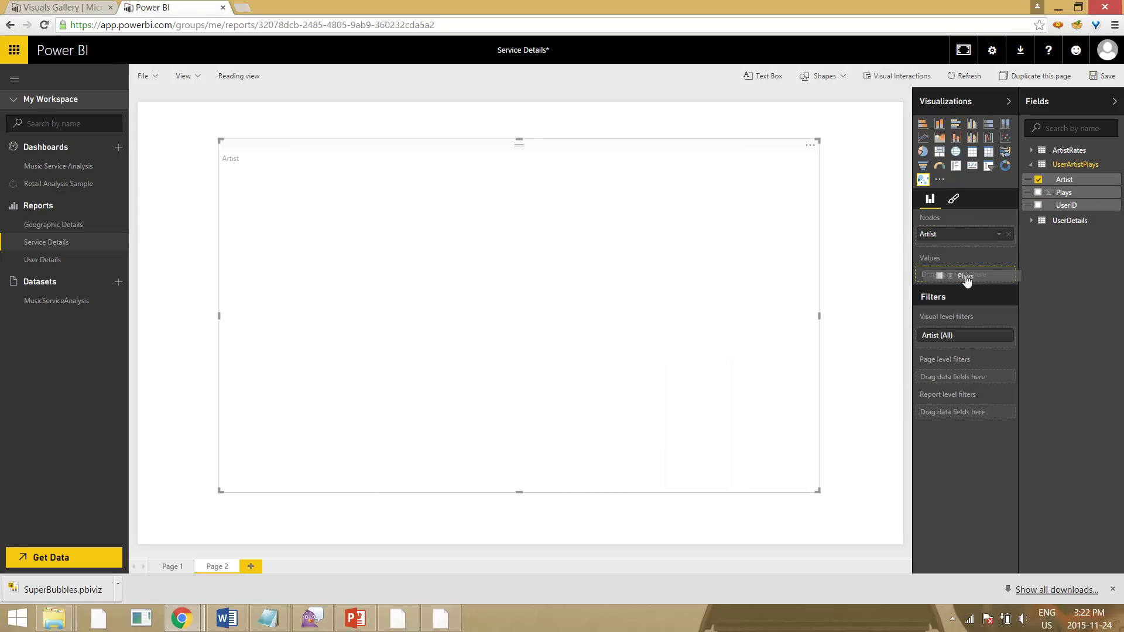
left_click_drag(965, 275, 958, 278)
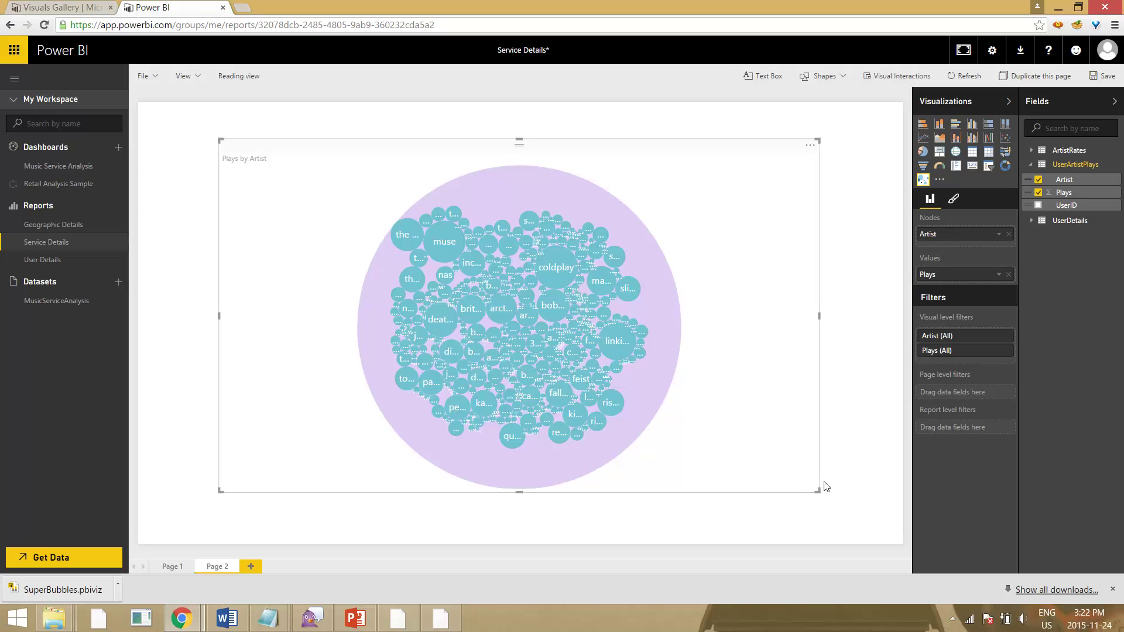
left_click_drag(817, 490, 859, 518)
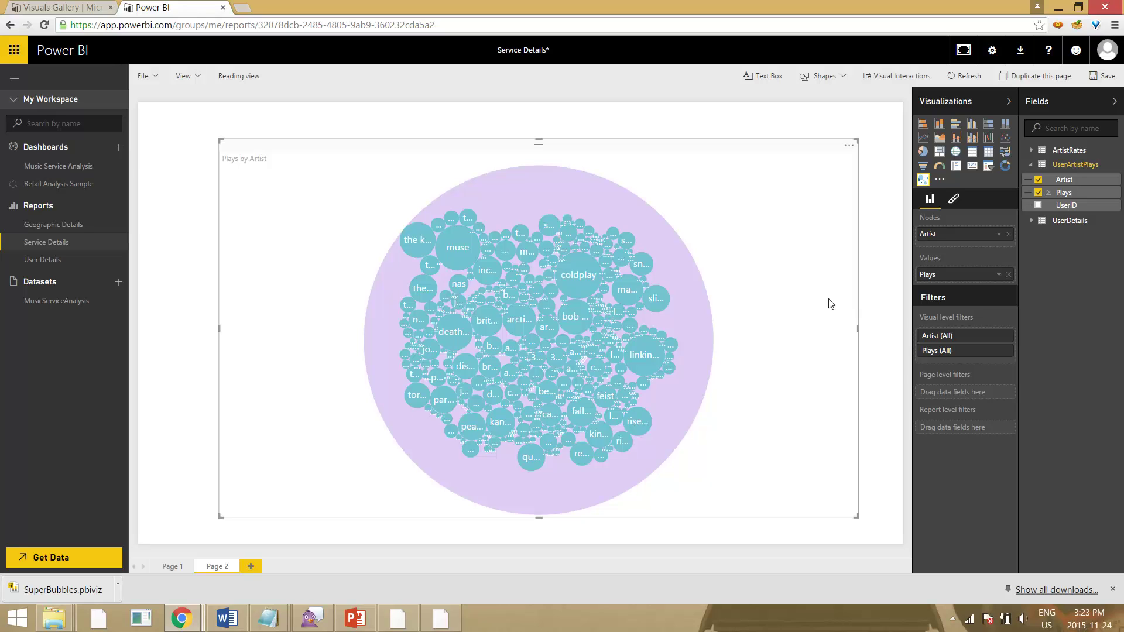
left_click(883, 291)
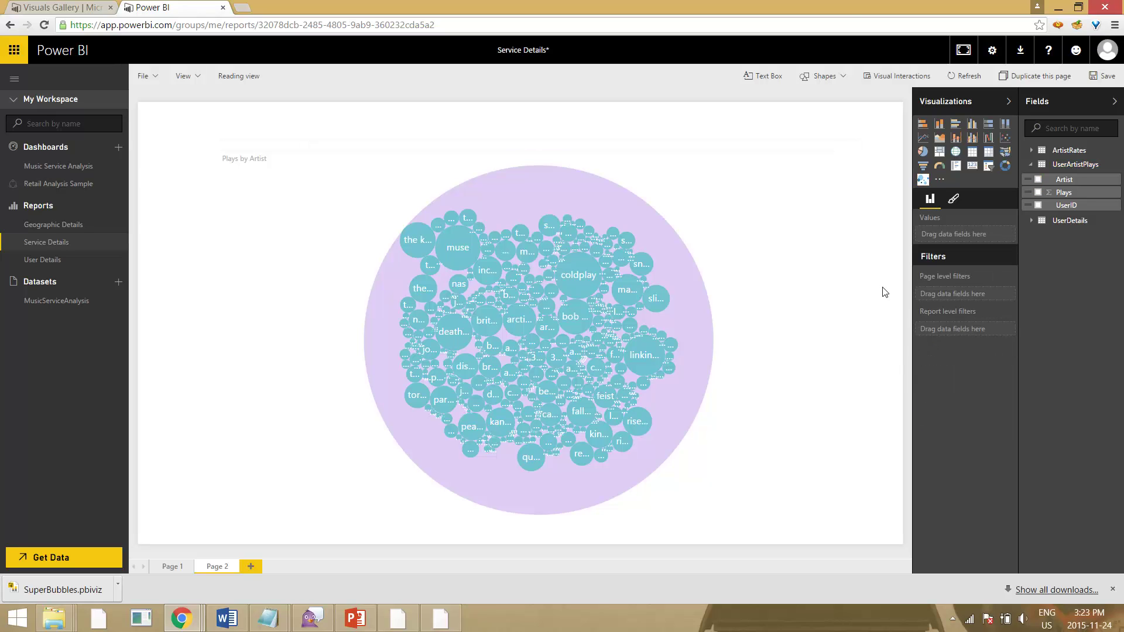
left_click(806, 286)
- Shrink the bubble chart and move it to the left side of the page
left_click_drag(857, 516, 479, 480)
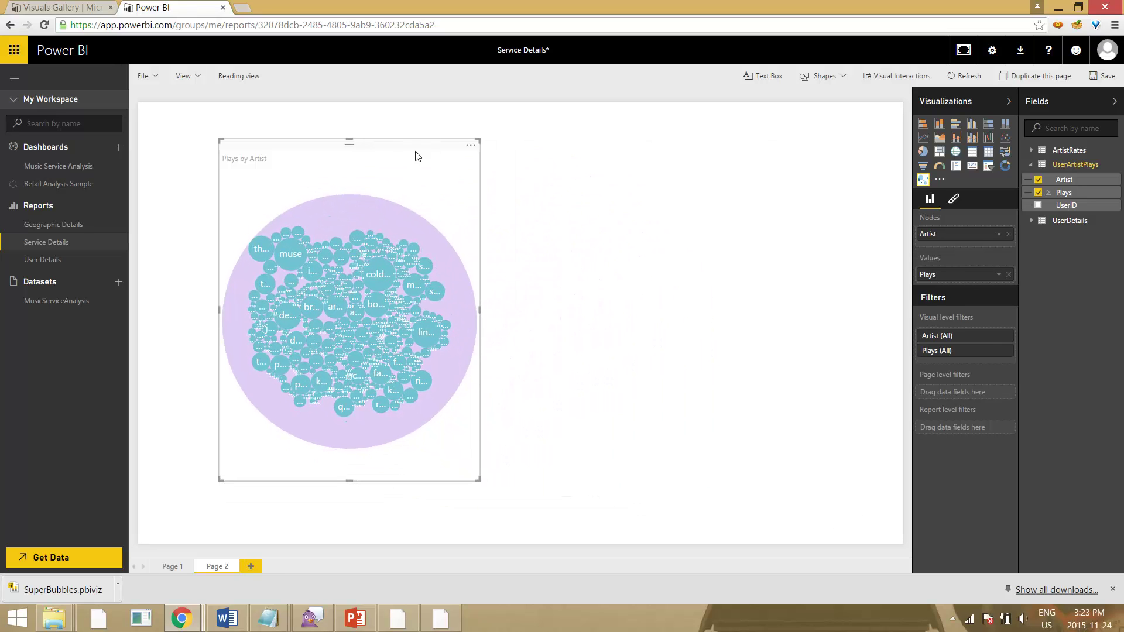
left_click_drag(417, 153, 387, 155)
left_click(563, 216)
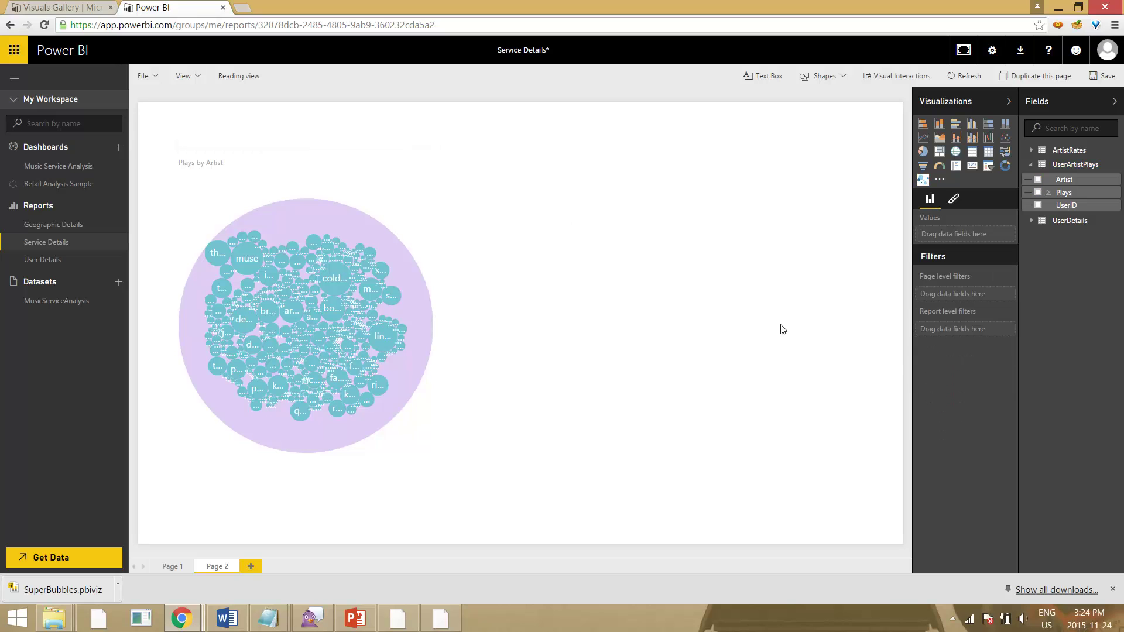
- Import the ChordChart.pbiviz custom visual into the report
left_click(939, 180)
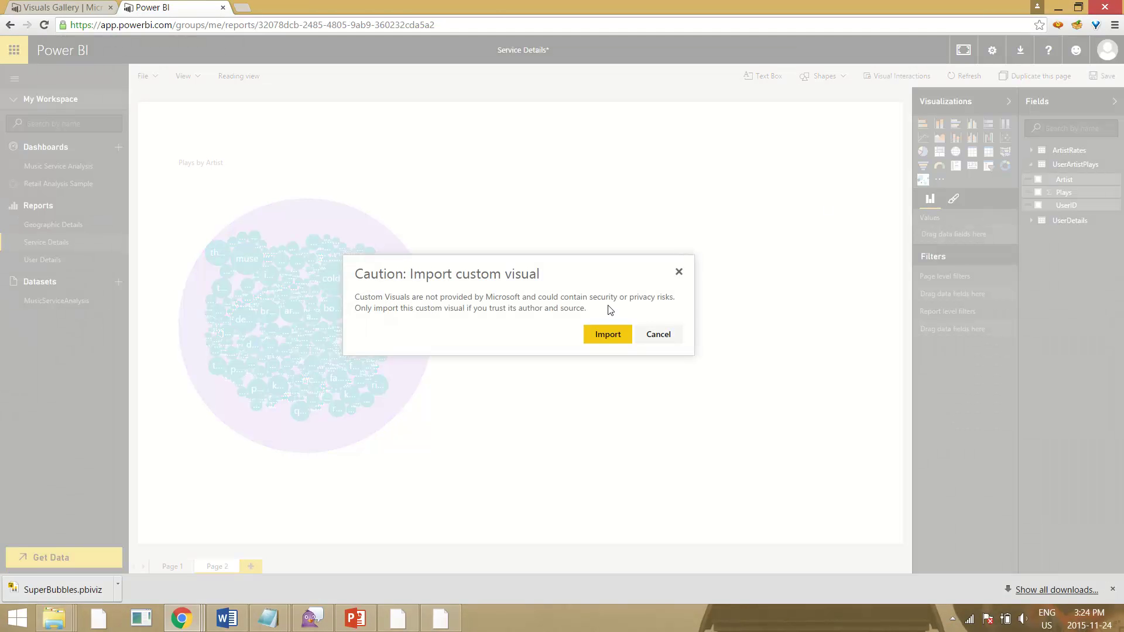
left_click(605, 334)
left_click(518, 212)
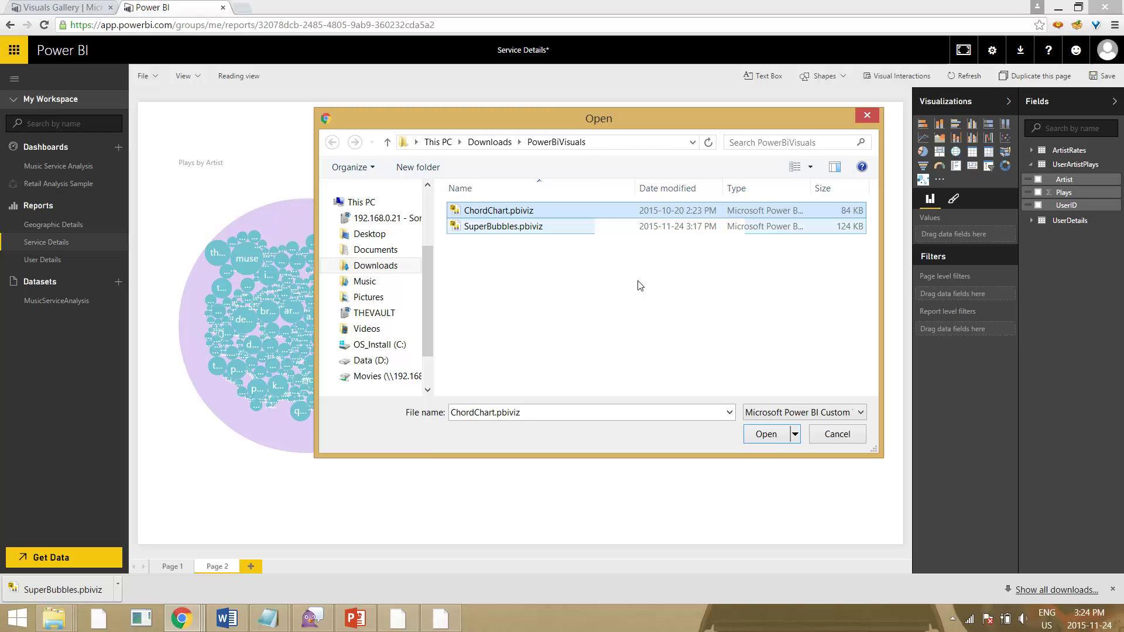
left_click(773, 437)
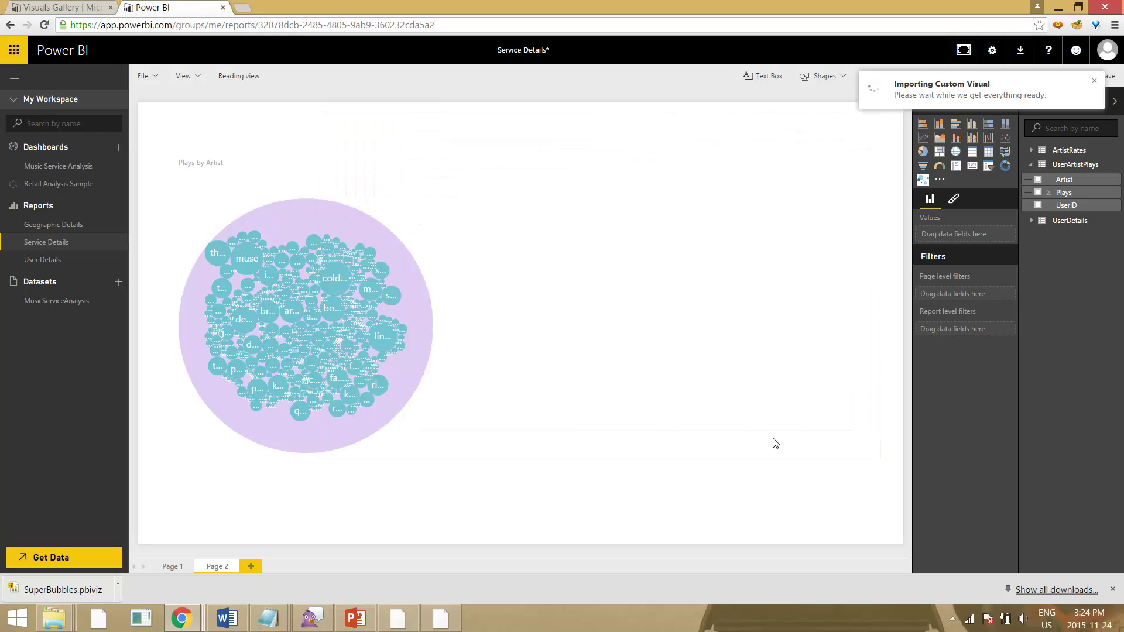
- Insert a Chord Chart visual and size it to the right of the bubbles
left_click(940, 180)
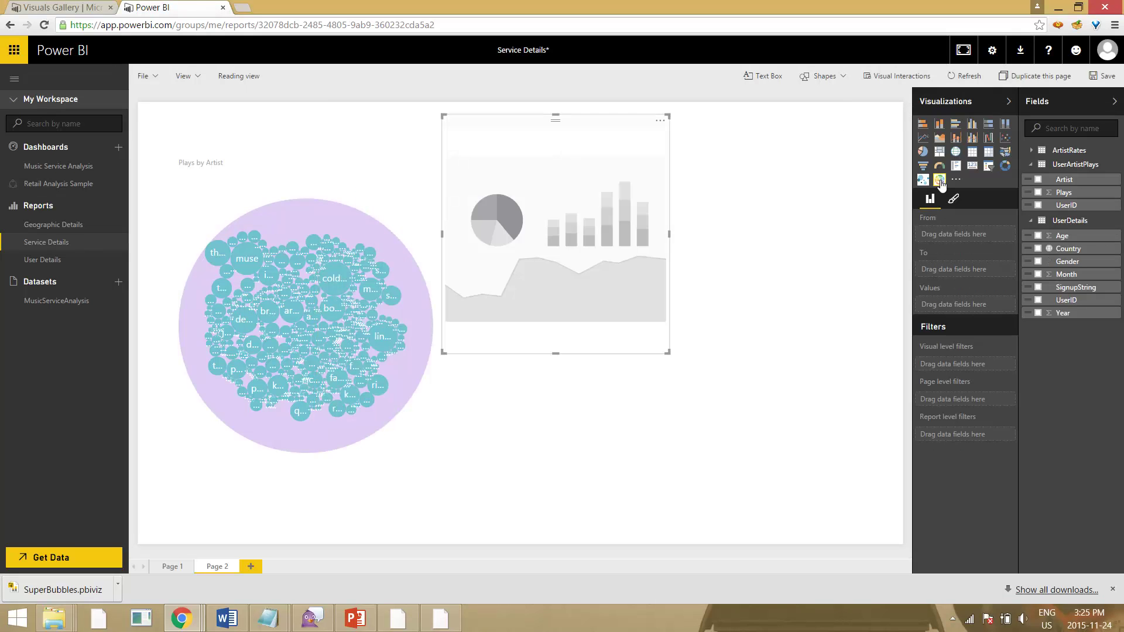
left_click_drag(625, 243, 663, 279)
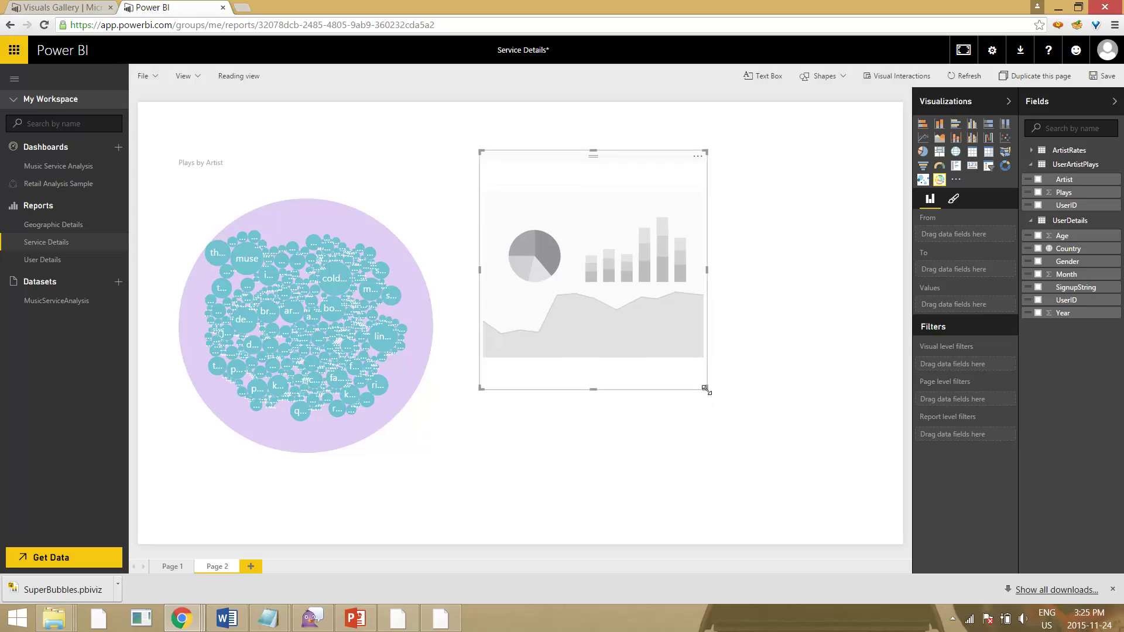
left_click_drag(707, 389, 874, 455)
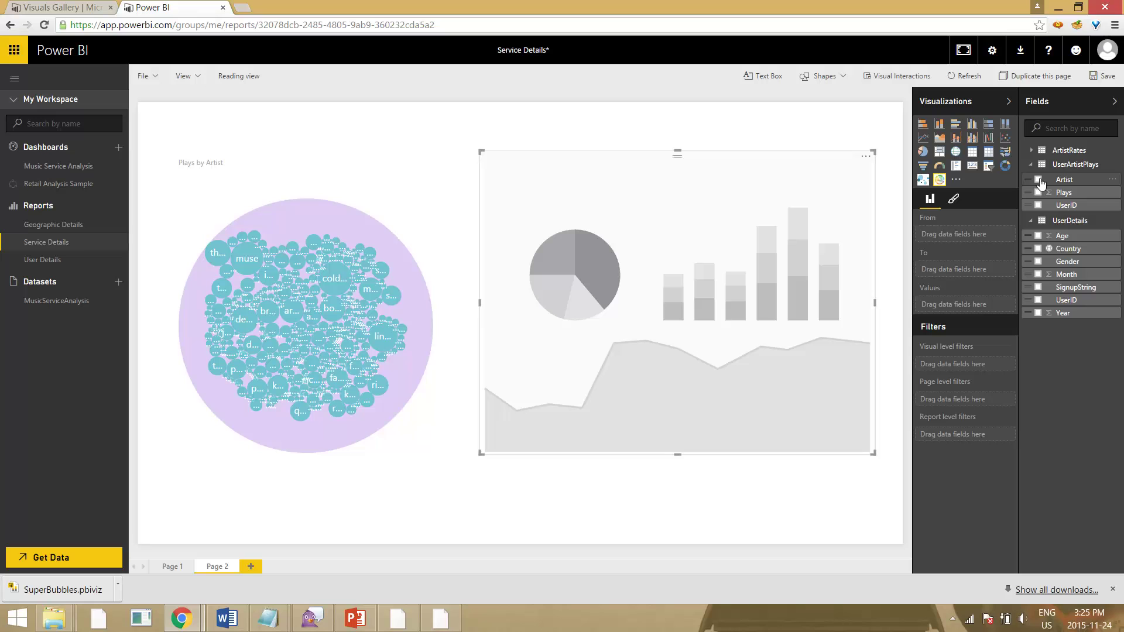
- Set the chord chart's From to Artist, To to Country, and Values to Plays
left_click_drag(1063, 179, 952, 236)
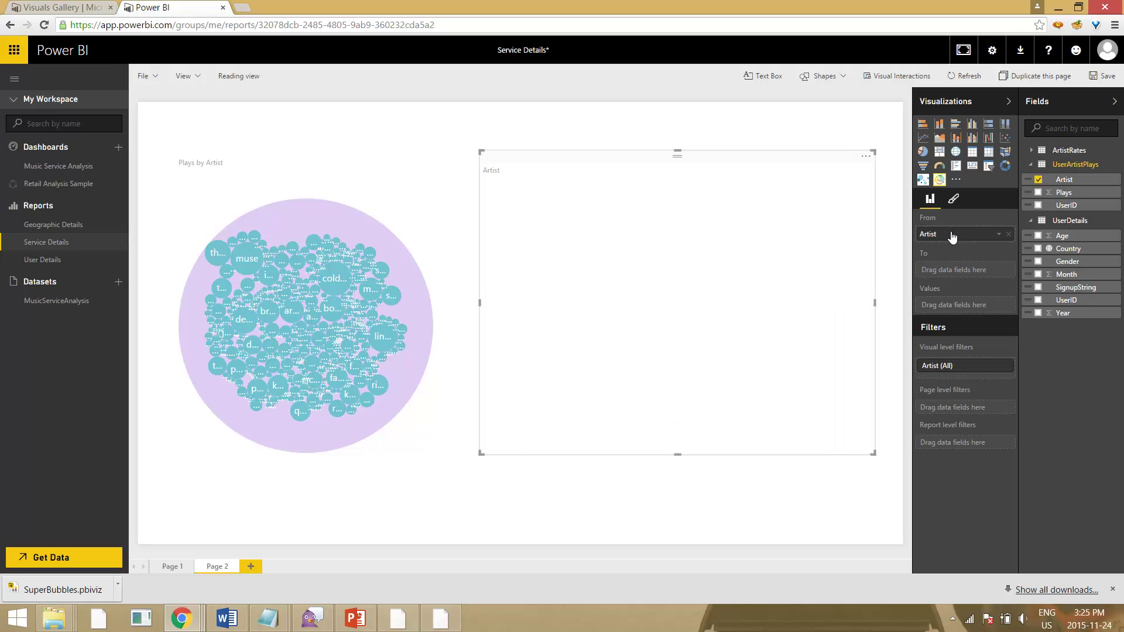
left_click_drag(1067, 251, 960, 273)
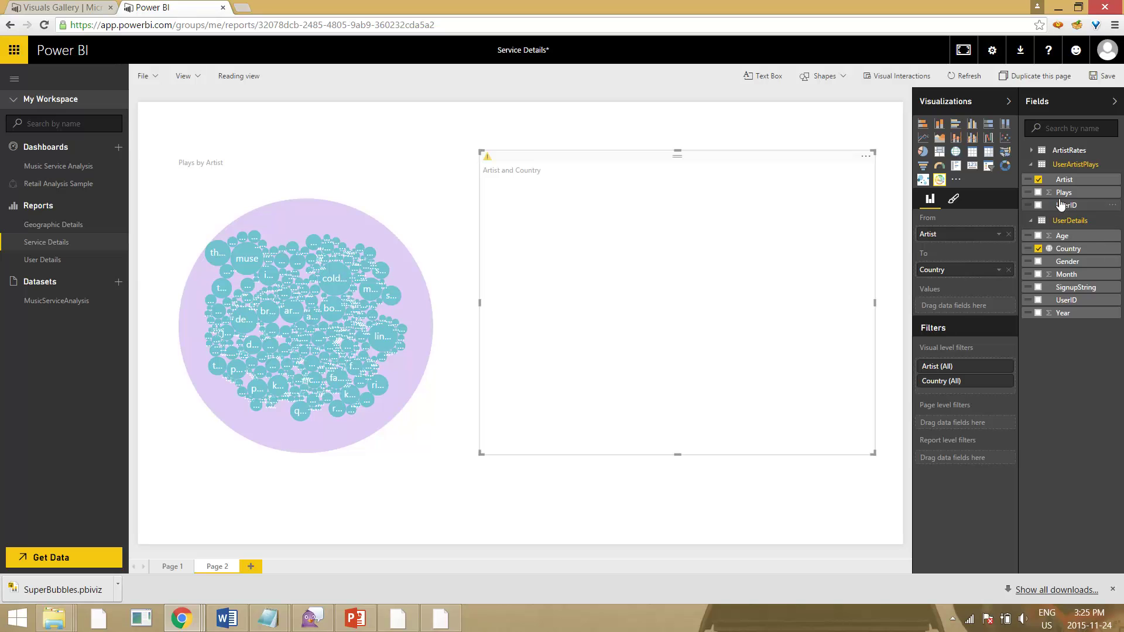
mouse_move(1063, 193)
left_mouse_down()
mouse_move(966, 289)
mouse_move(961, 313)
left_mouse_up()
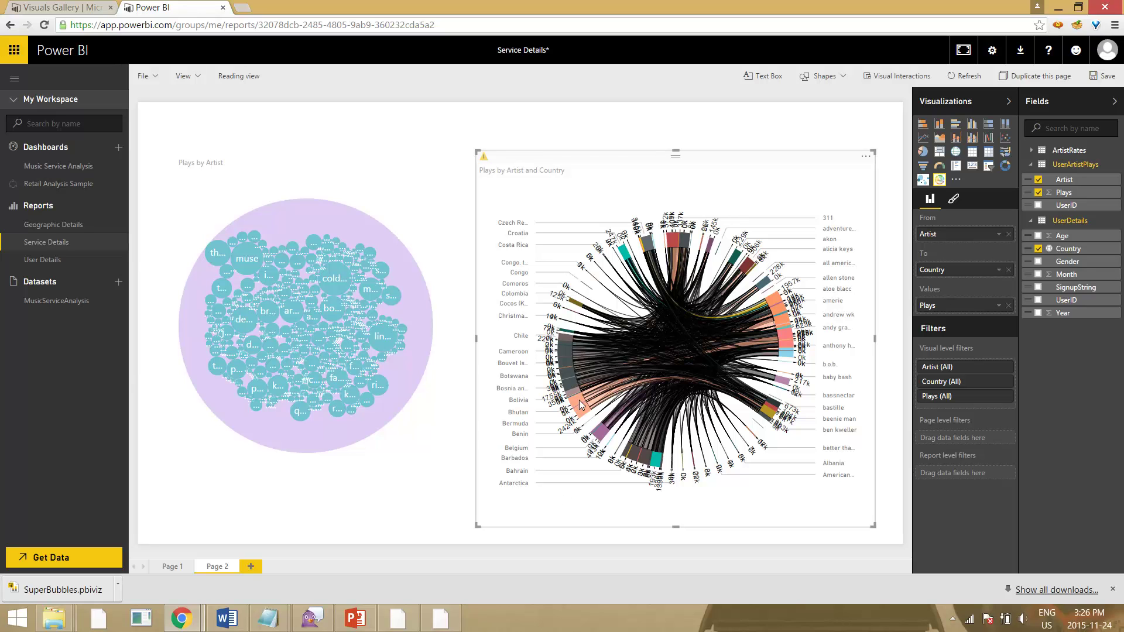
mouse_move(583, 409)
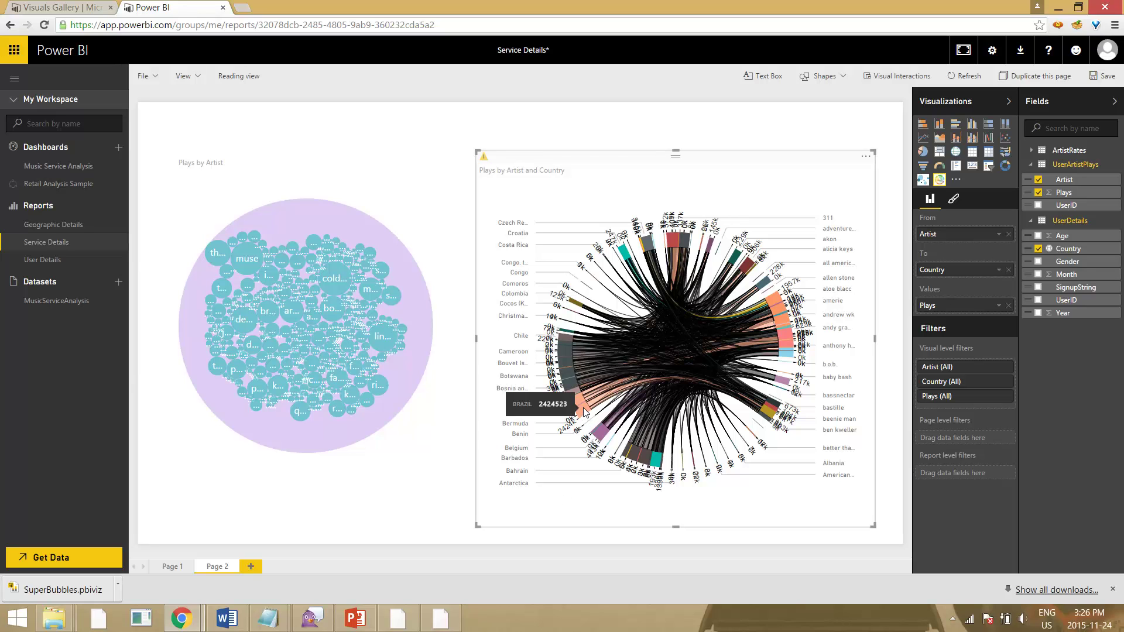
left_click(579, 404)
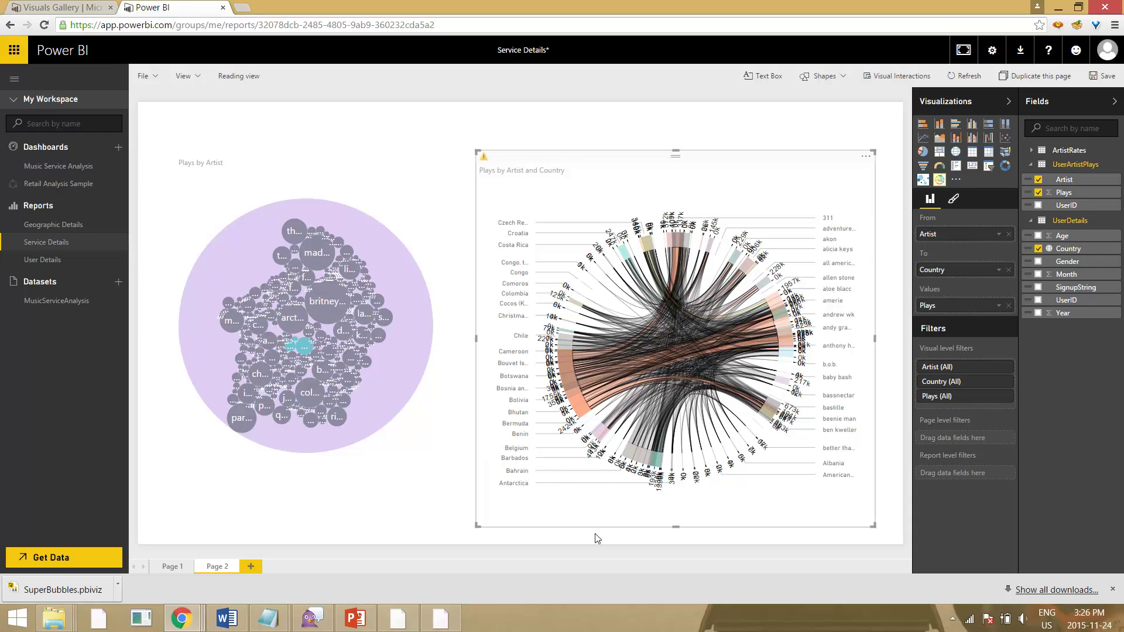
left_click(465, 522)
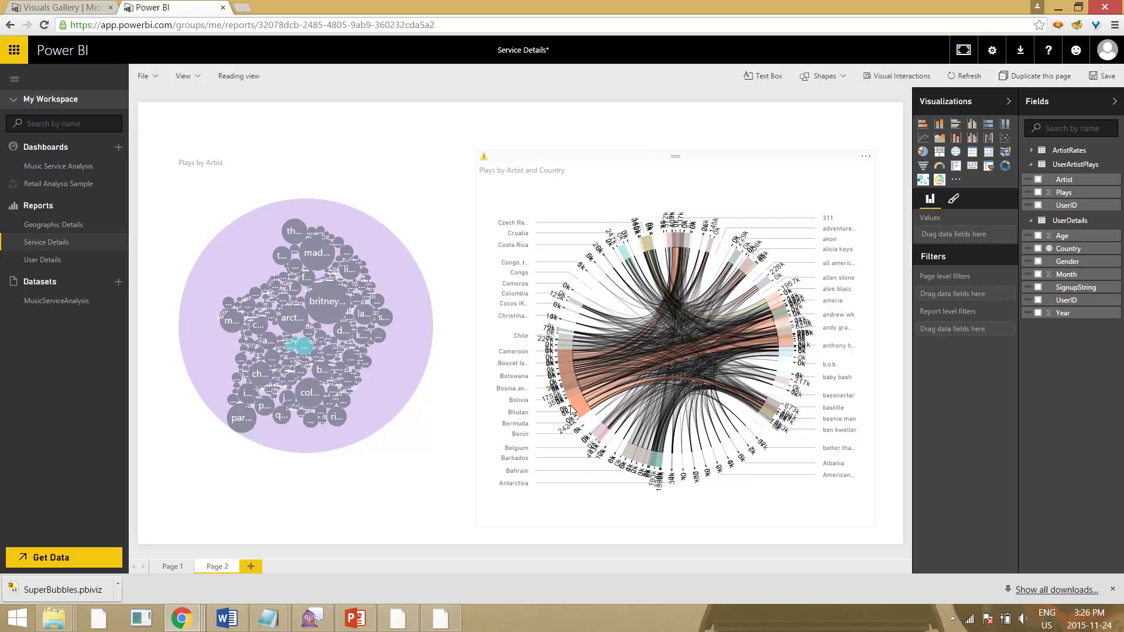
left_click(572, 409)
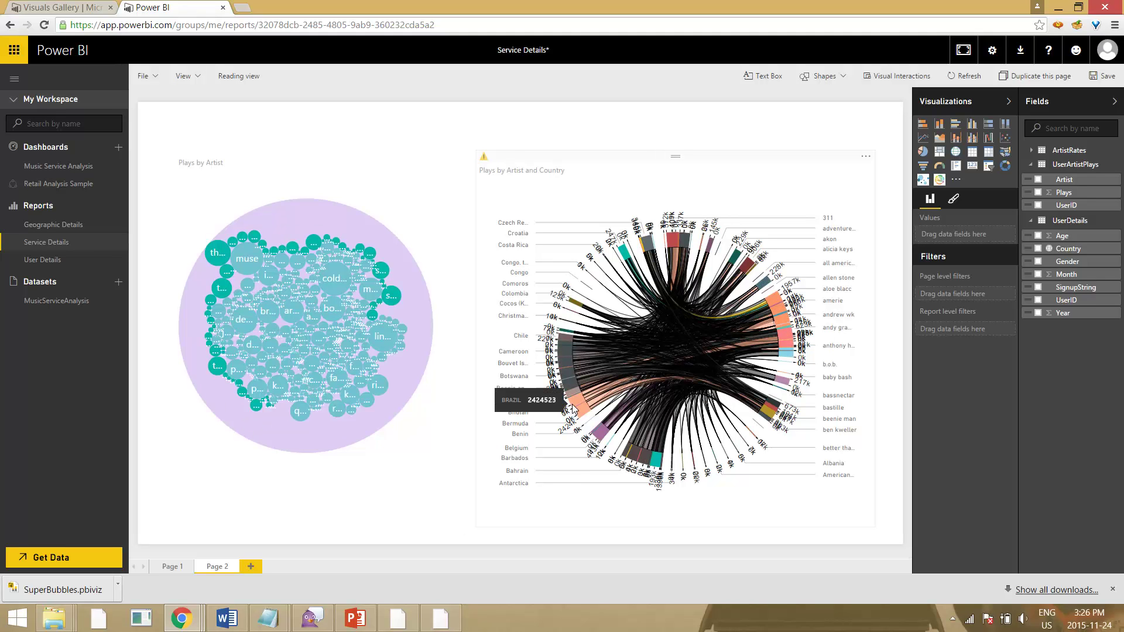
left_click(564, 362)
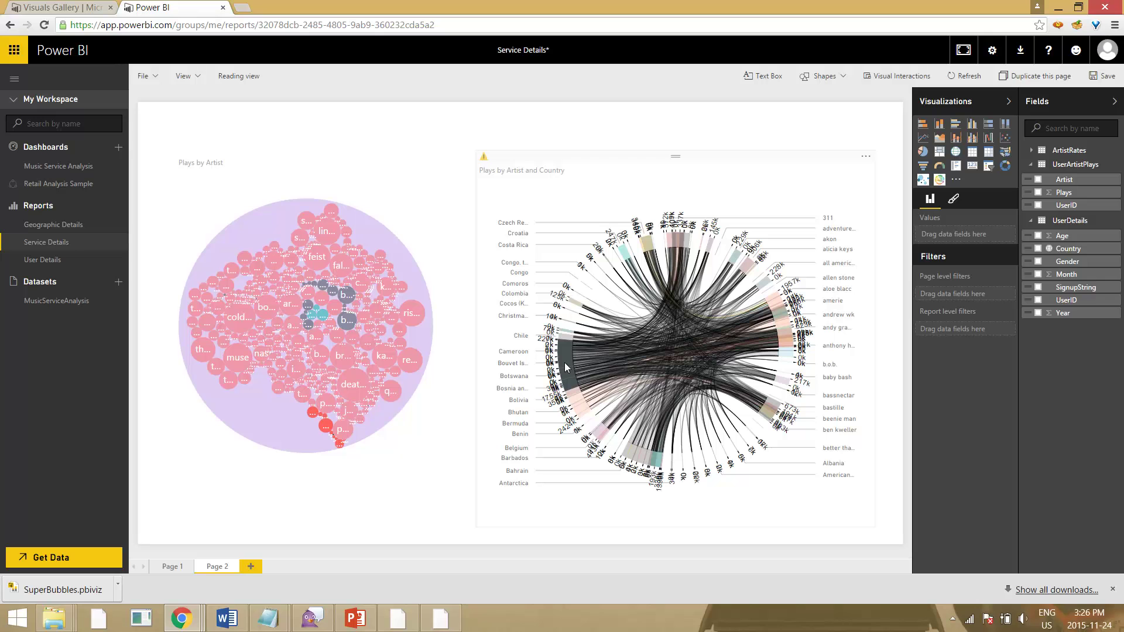
left_click(564, 362)
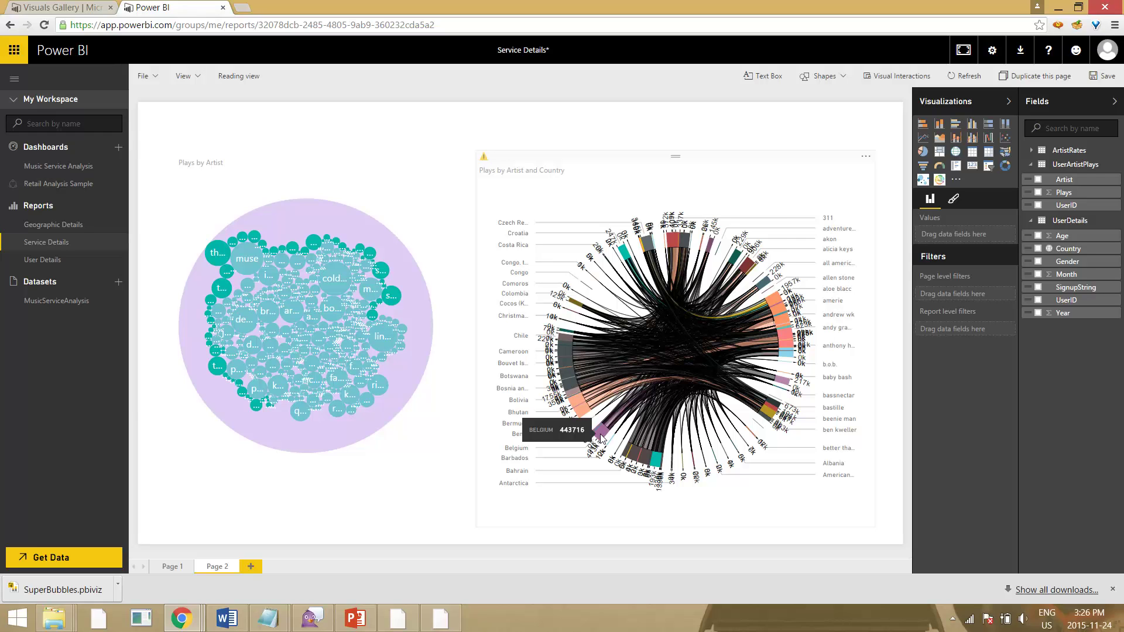
left_click(579, 502)
left_click(477, 131)
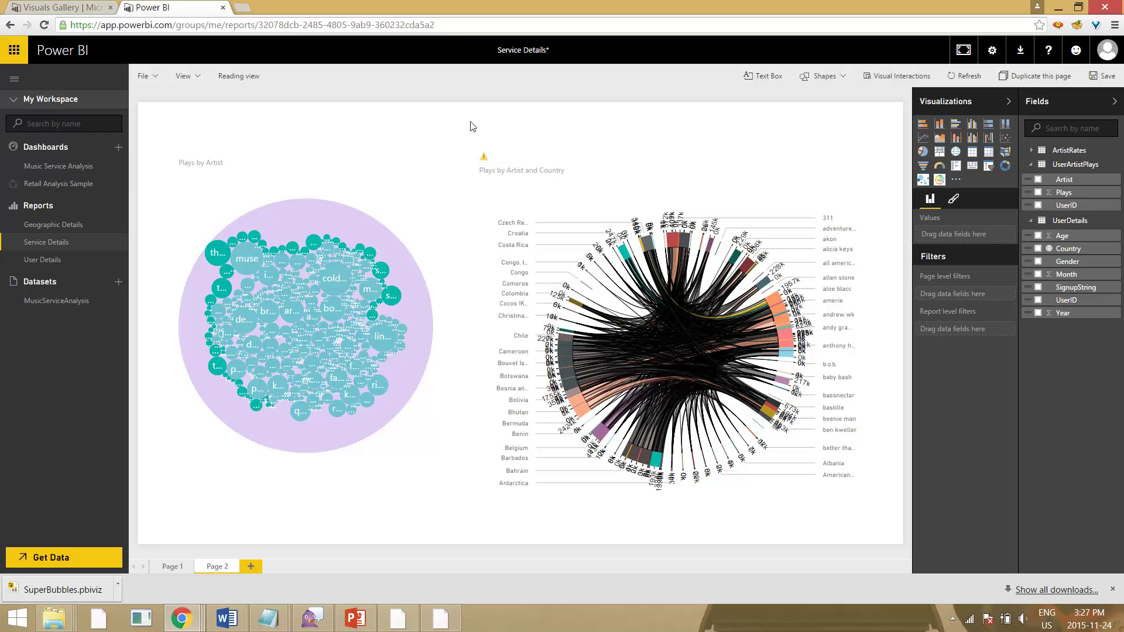
- Save the report, switch to reading view, and select the chord chart to show its filters
left_click(1106, 78)
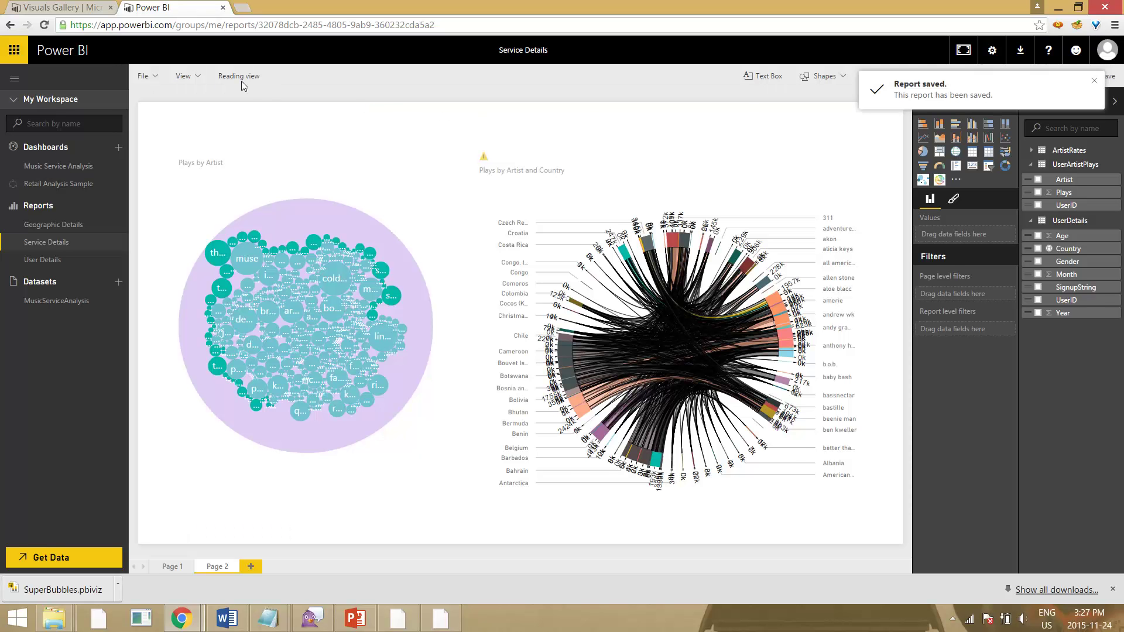
left_click(239, 78)
left_click(585, 224)
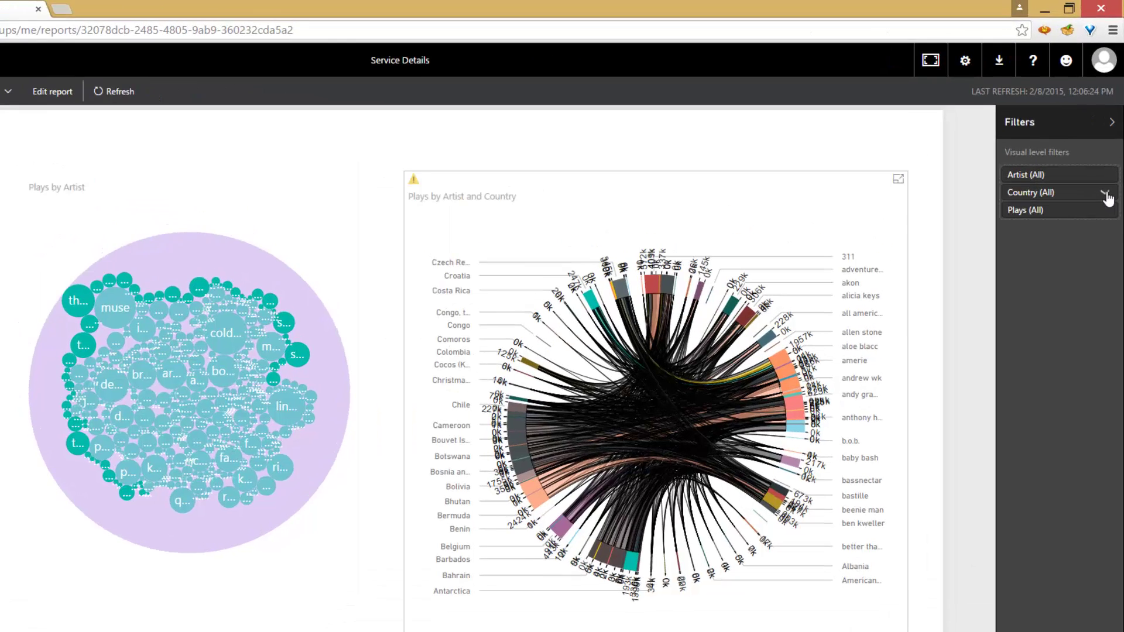
- Apply an advanced Country filter: contains 'united states' on the chord chart
left_click(1106, 194)
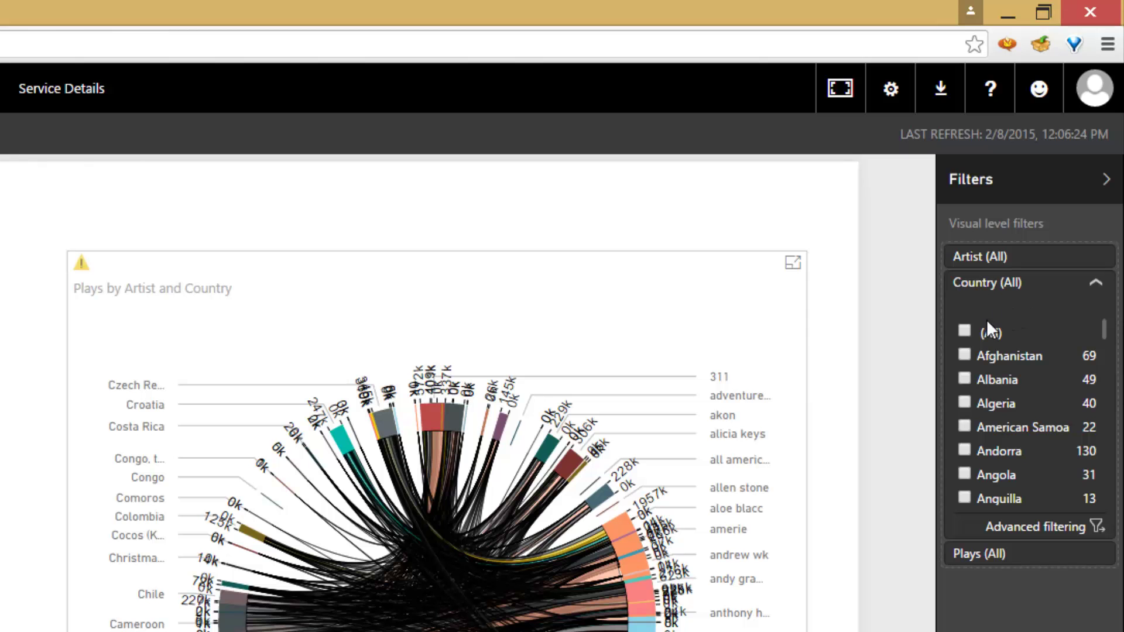
scroll(1103, 325, "down", 3)
scroll(1103, 325, "down", 5)
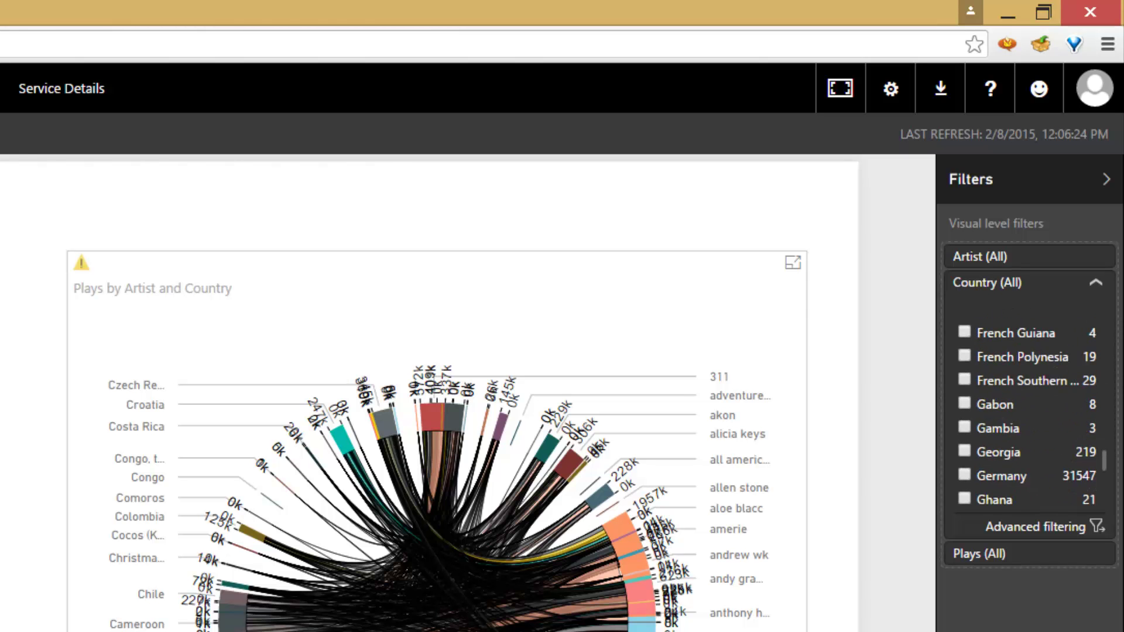
scroll(1104, 325, "down", 5)
scroll(1114, 501, "down", 3)
scroll(1114, 501, "down", 3)
scroll(1114, 500, "down", 2)
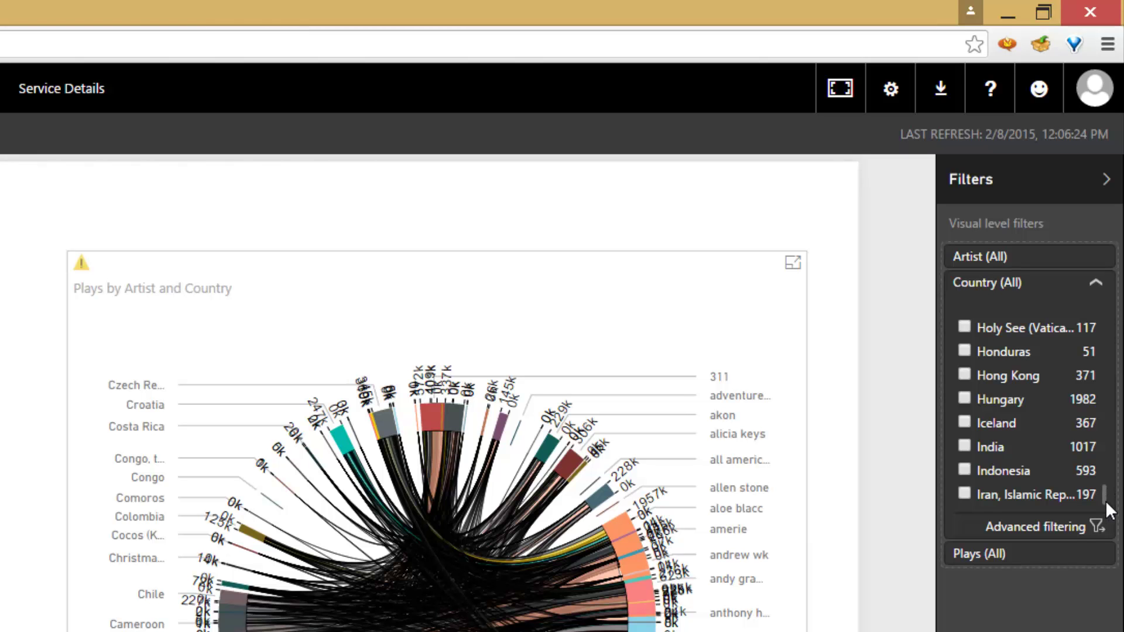
scroll(1107, 496, "up", 2)
scroll(1103, 455, "up", 3)
scroll(1104, 443, "up", 3)
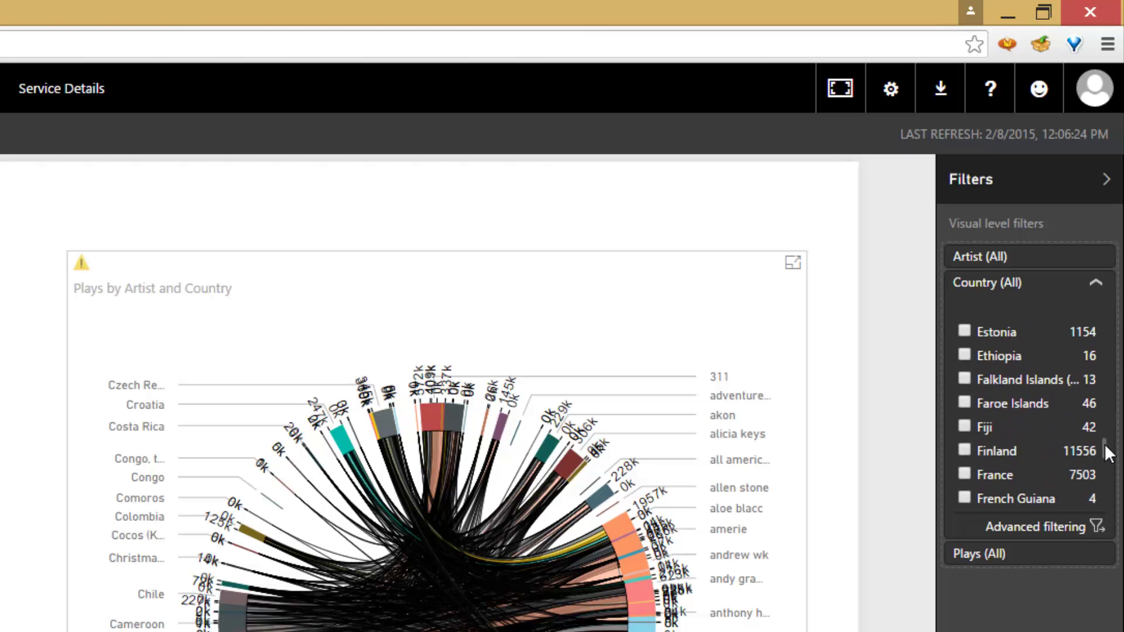
scroll(1098, 396, "up", 6)
scroll(1095, 356, "up", 5)
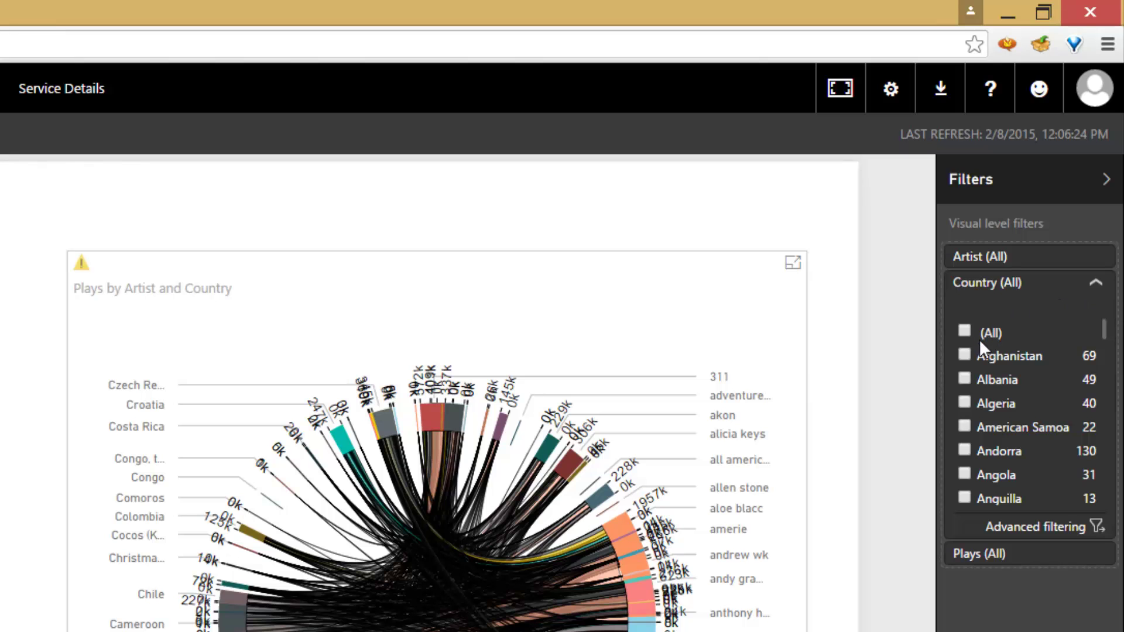
left_click(1048, 531)
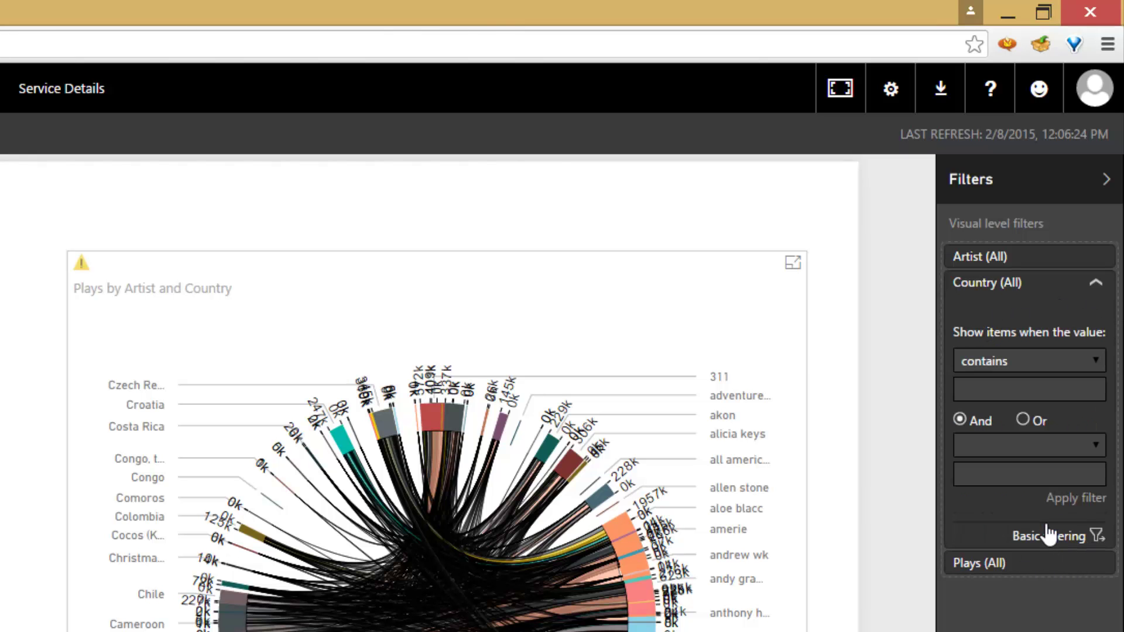
left_click(1003, 395)
type("u")
type("nited states")
left_click(1066, 498)
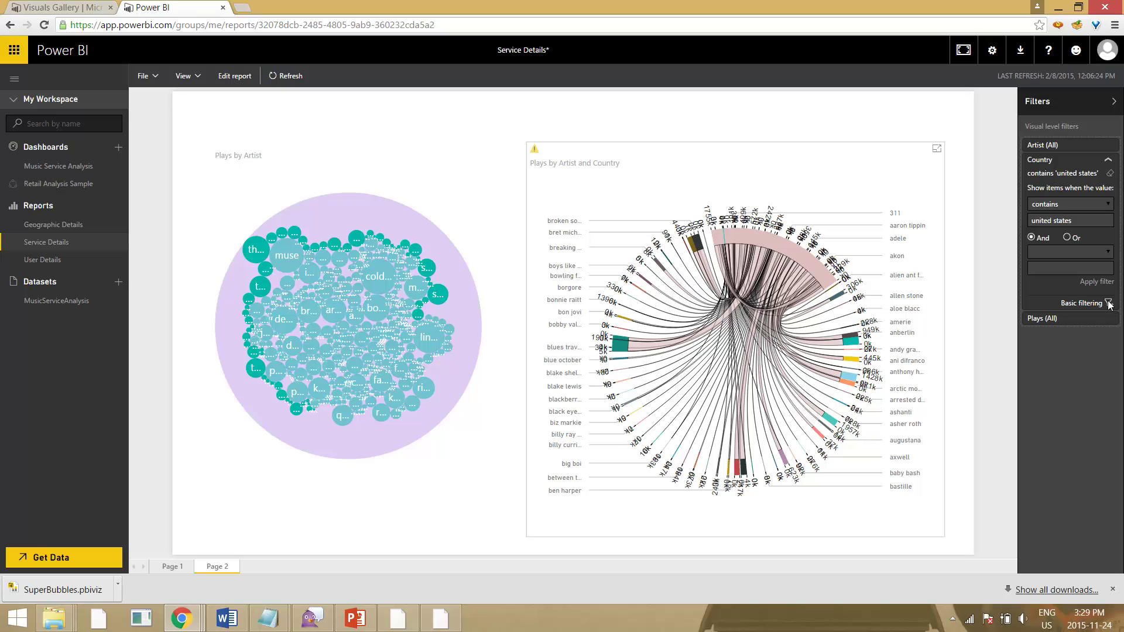
- Reset Country to basic filtering and filter the chord chart's Artist to alicia keys
left_click(1108, 302)
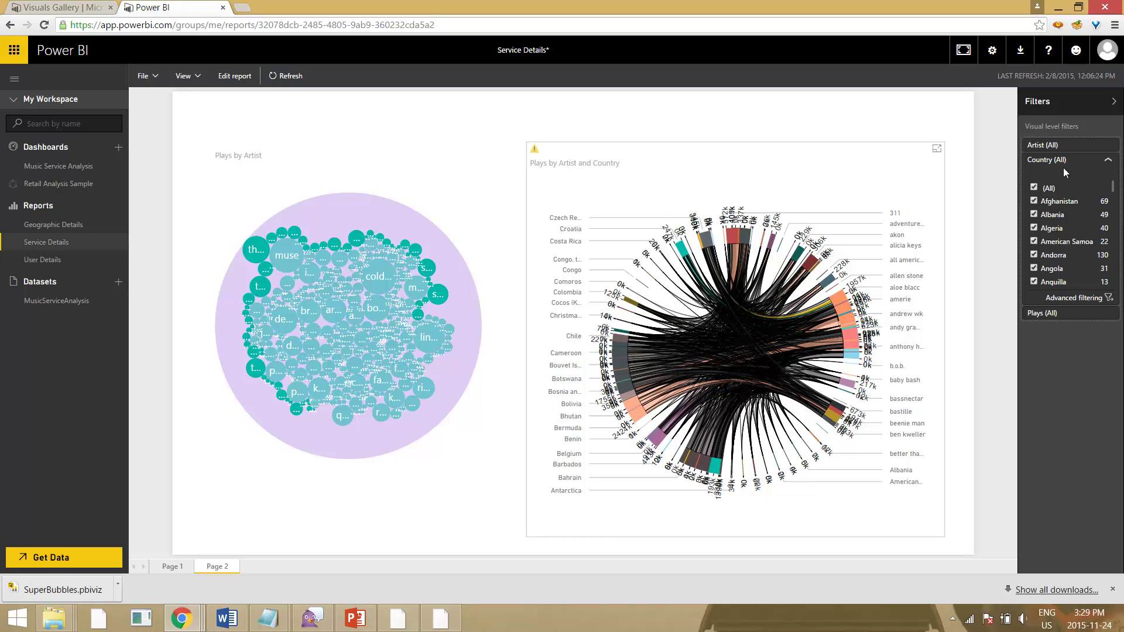
left_click(1086, 159)
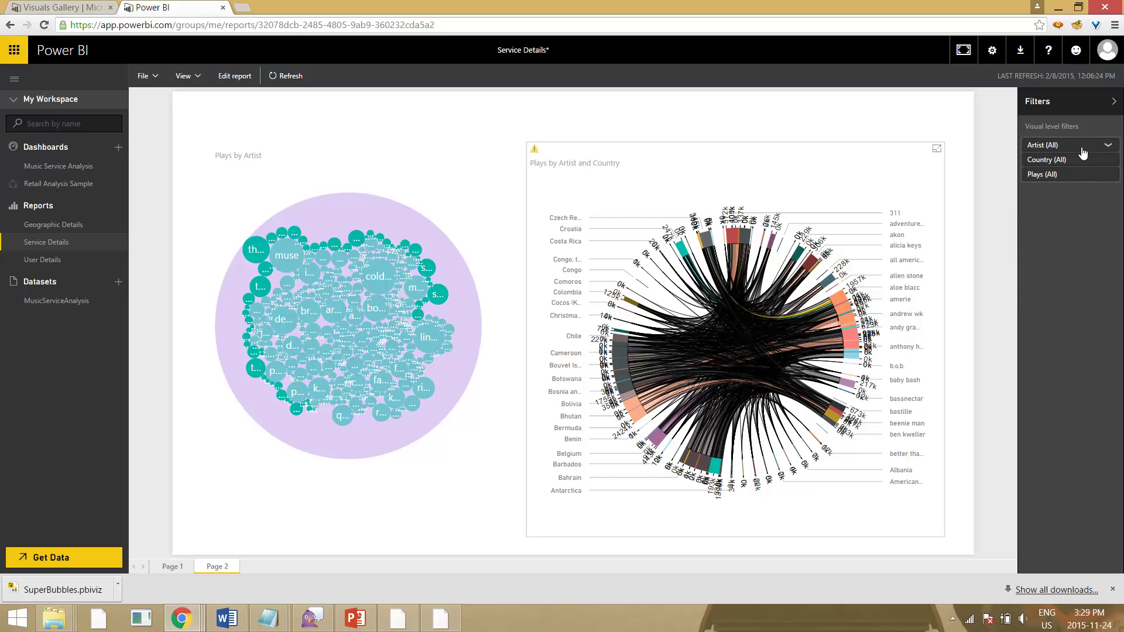
left_click(1086, 146)
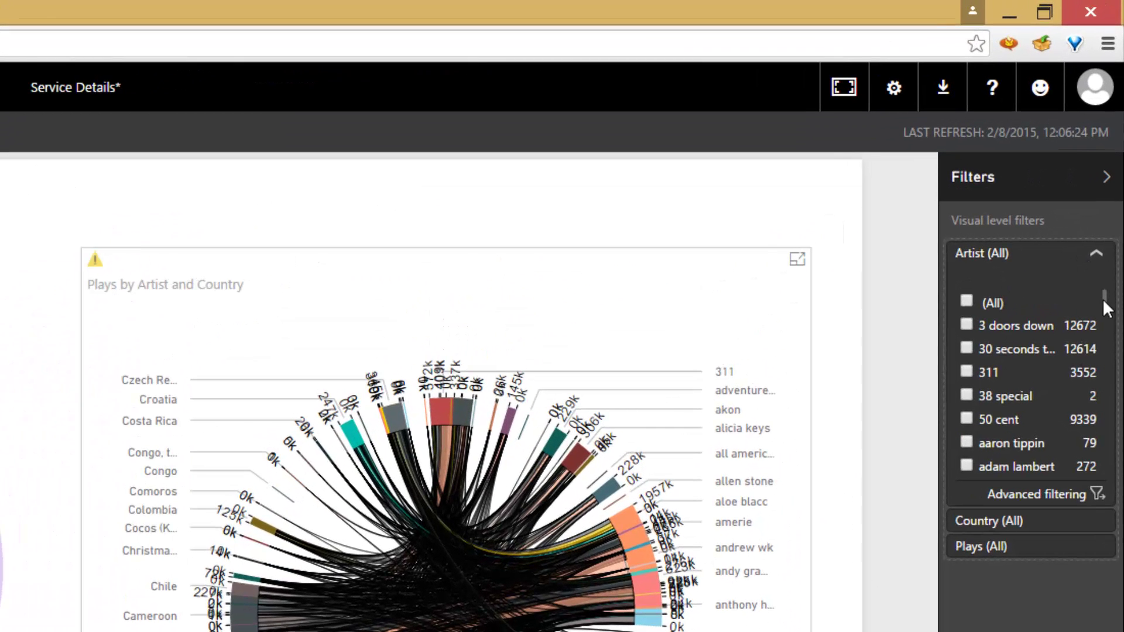
left_click_drag(1104, 299, 1103, 326)
left_click(966, 375)
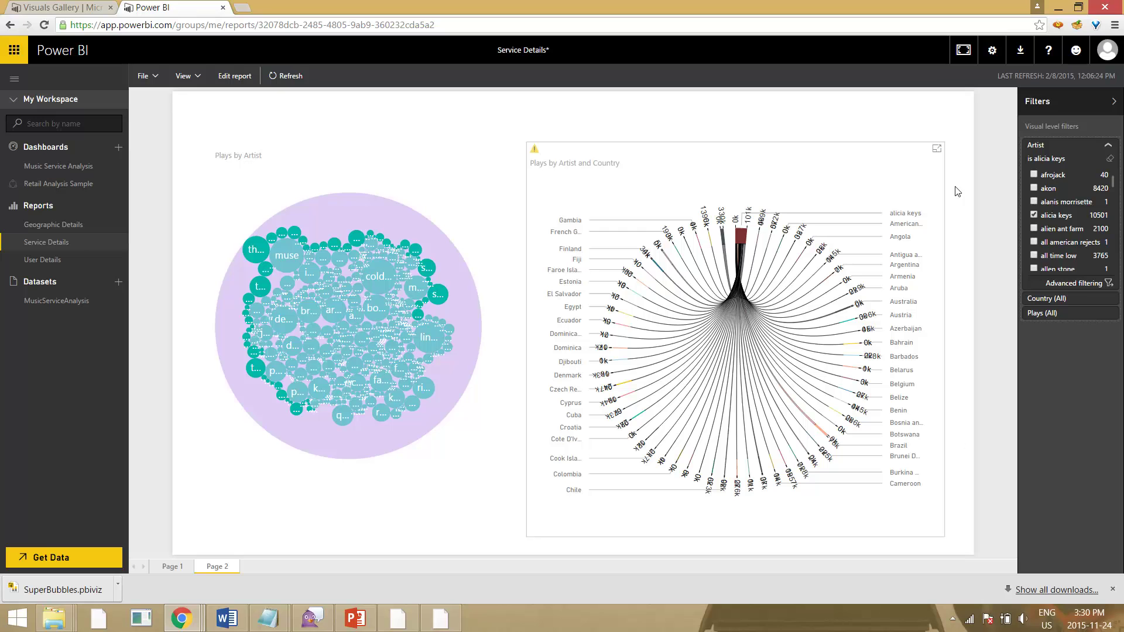
left_click(936, 152)
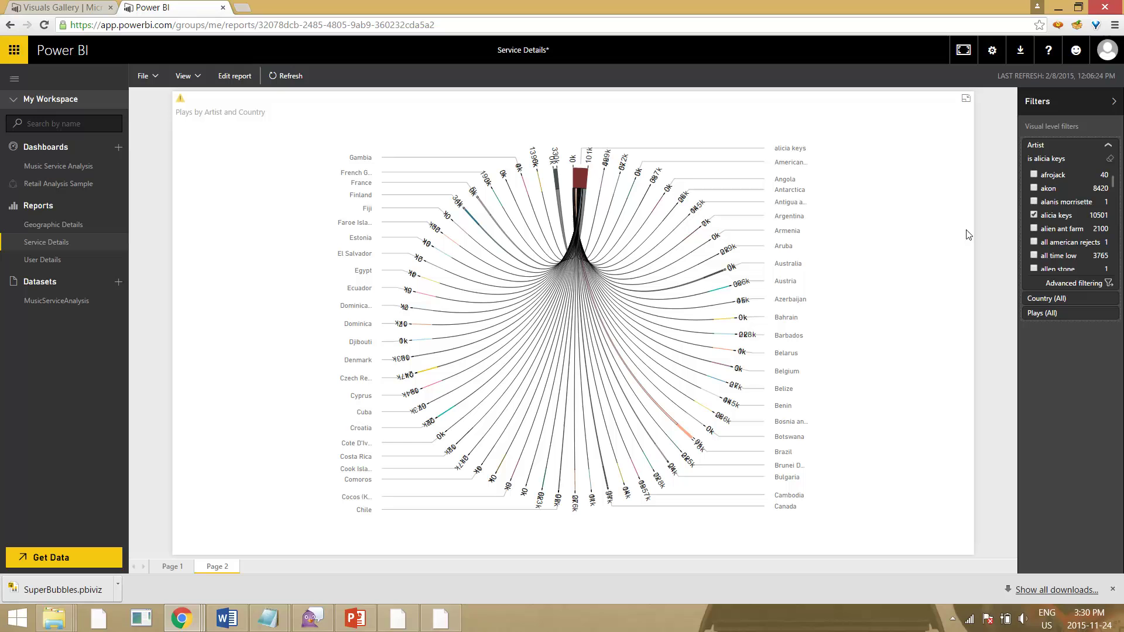
left_click(967, 101)
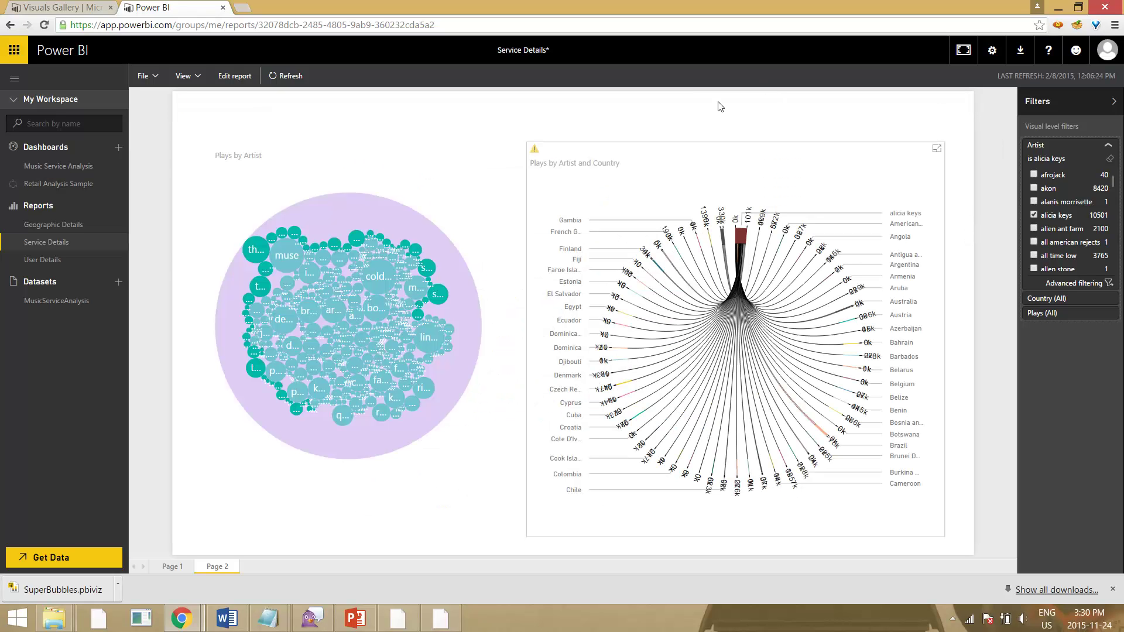
mouse_move(421, 211)
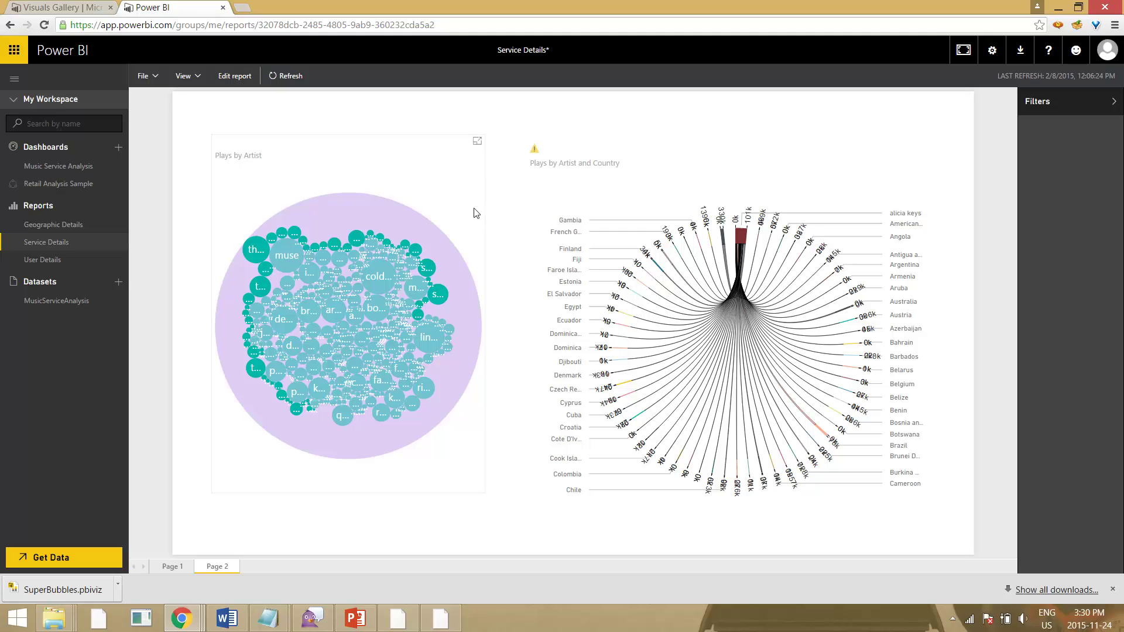
left_click(476, 140)
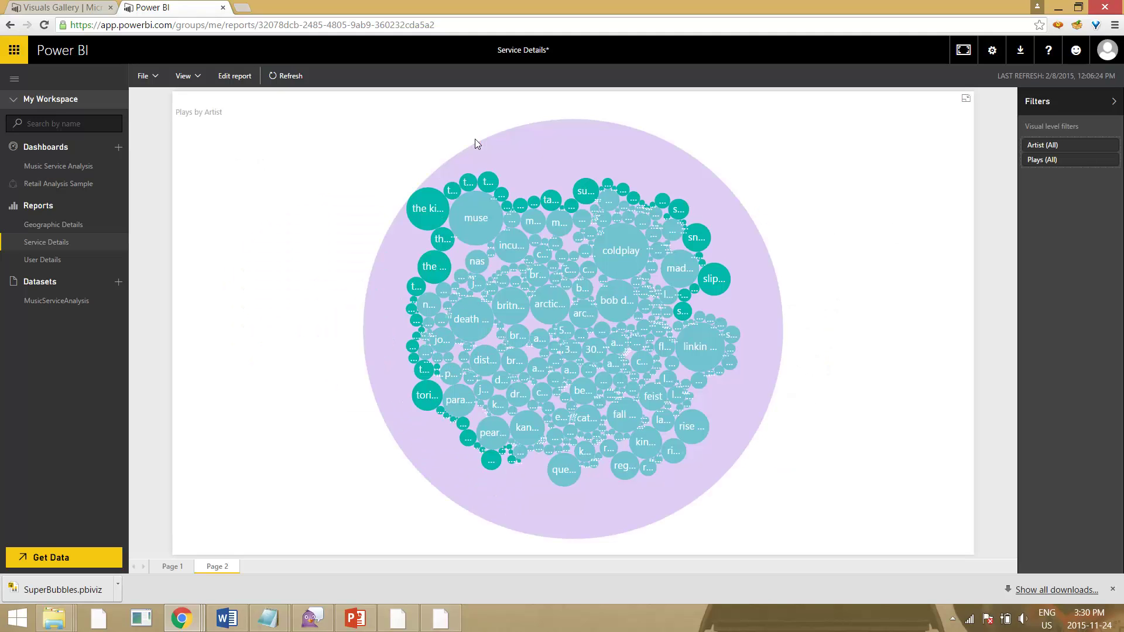
left_click(966, 102)
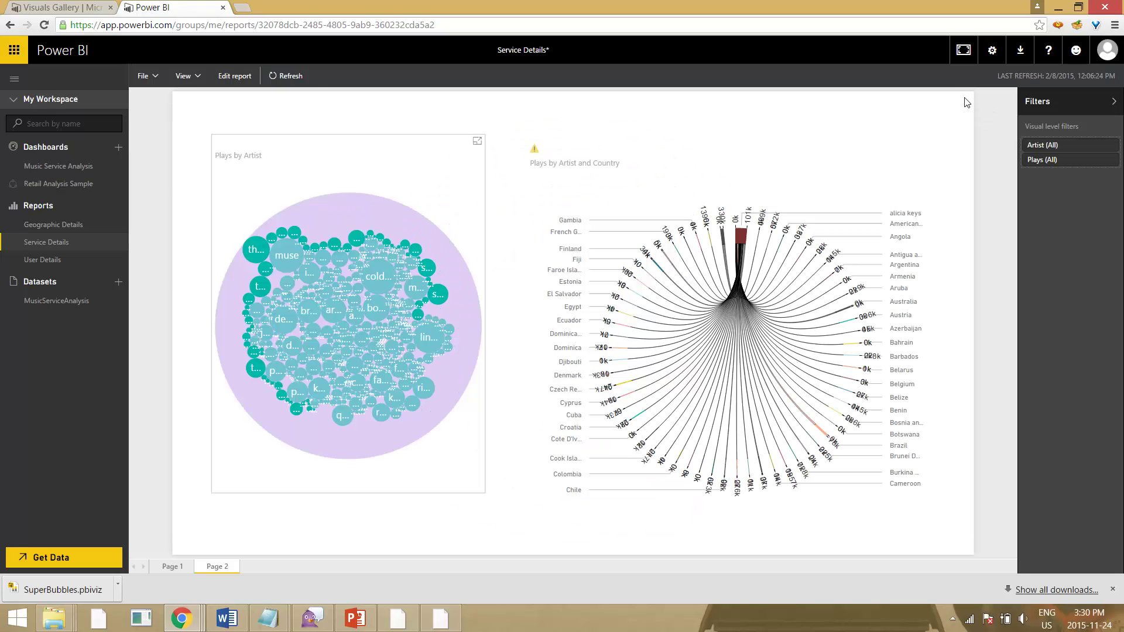
left_click(988, 187)
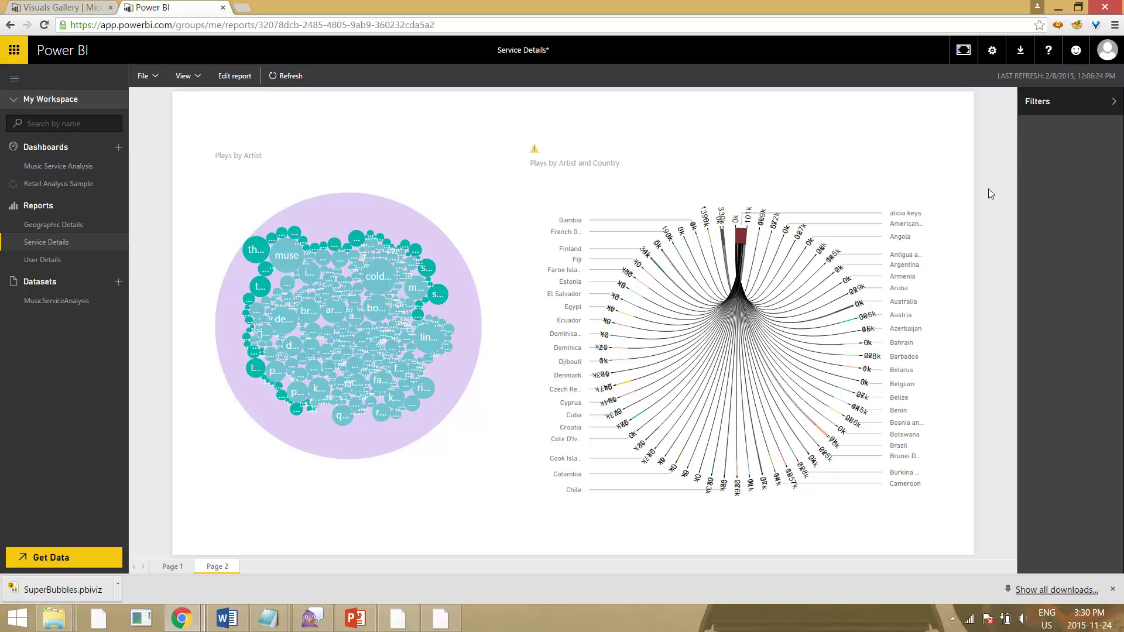